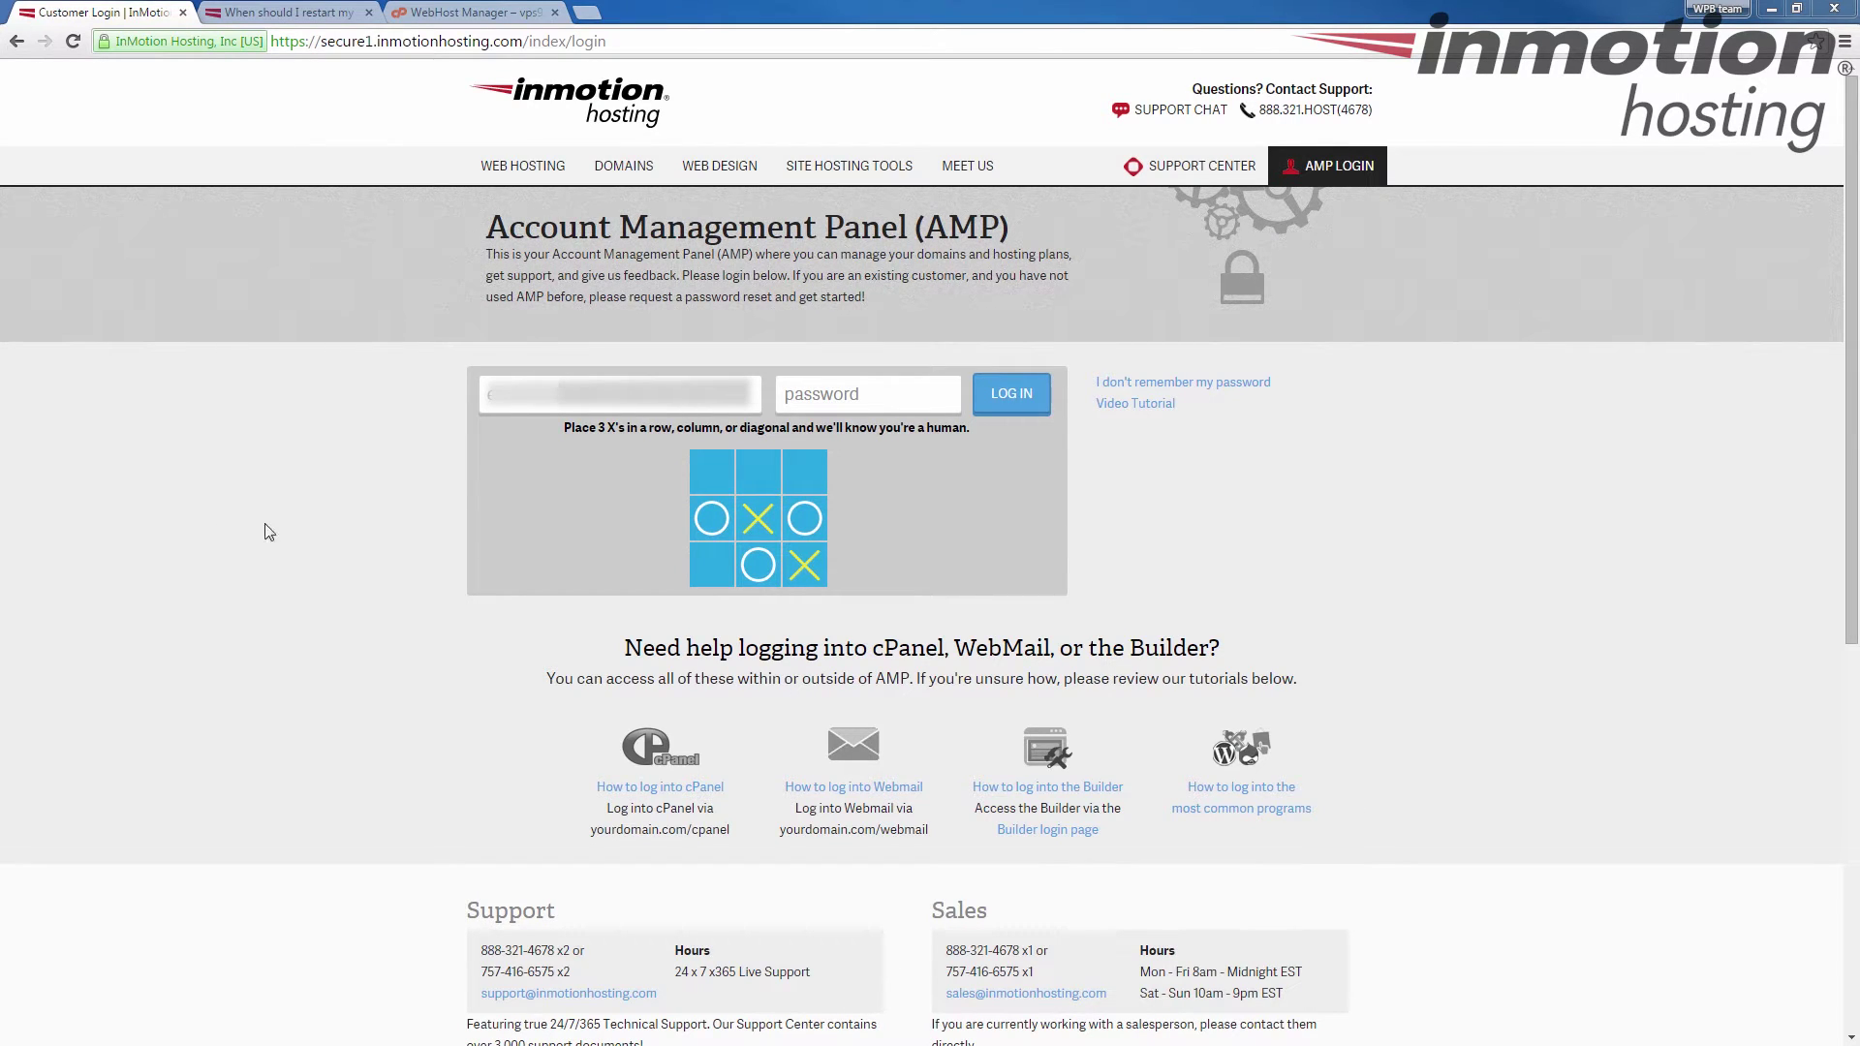
Log in with the account e-mail and password, marking the top-left square to finish the X diagonal
left_click(533, 405)
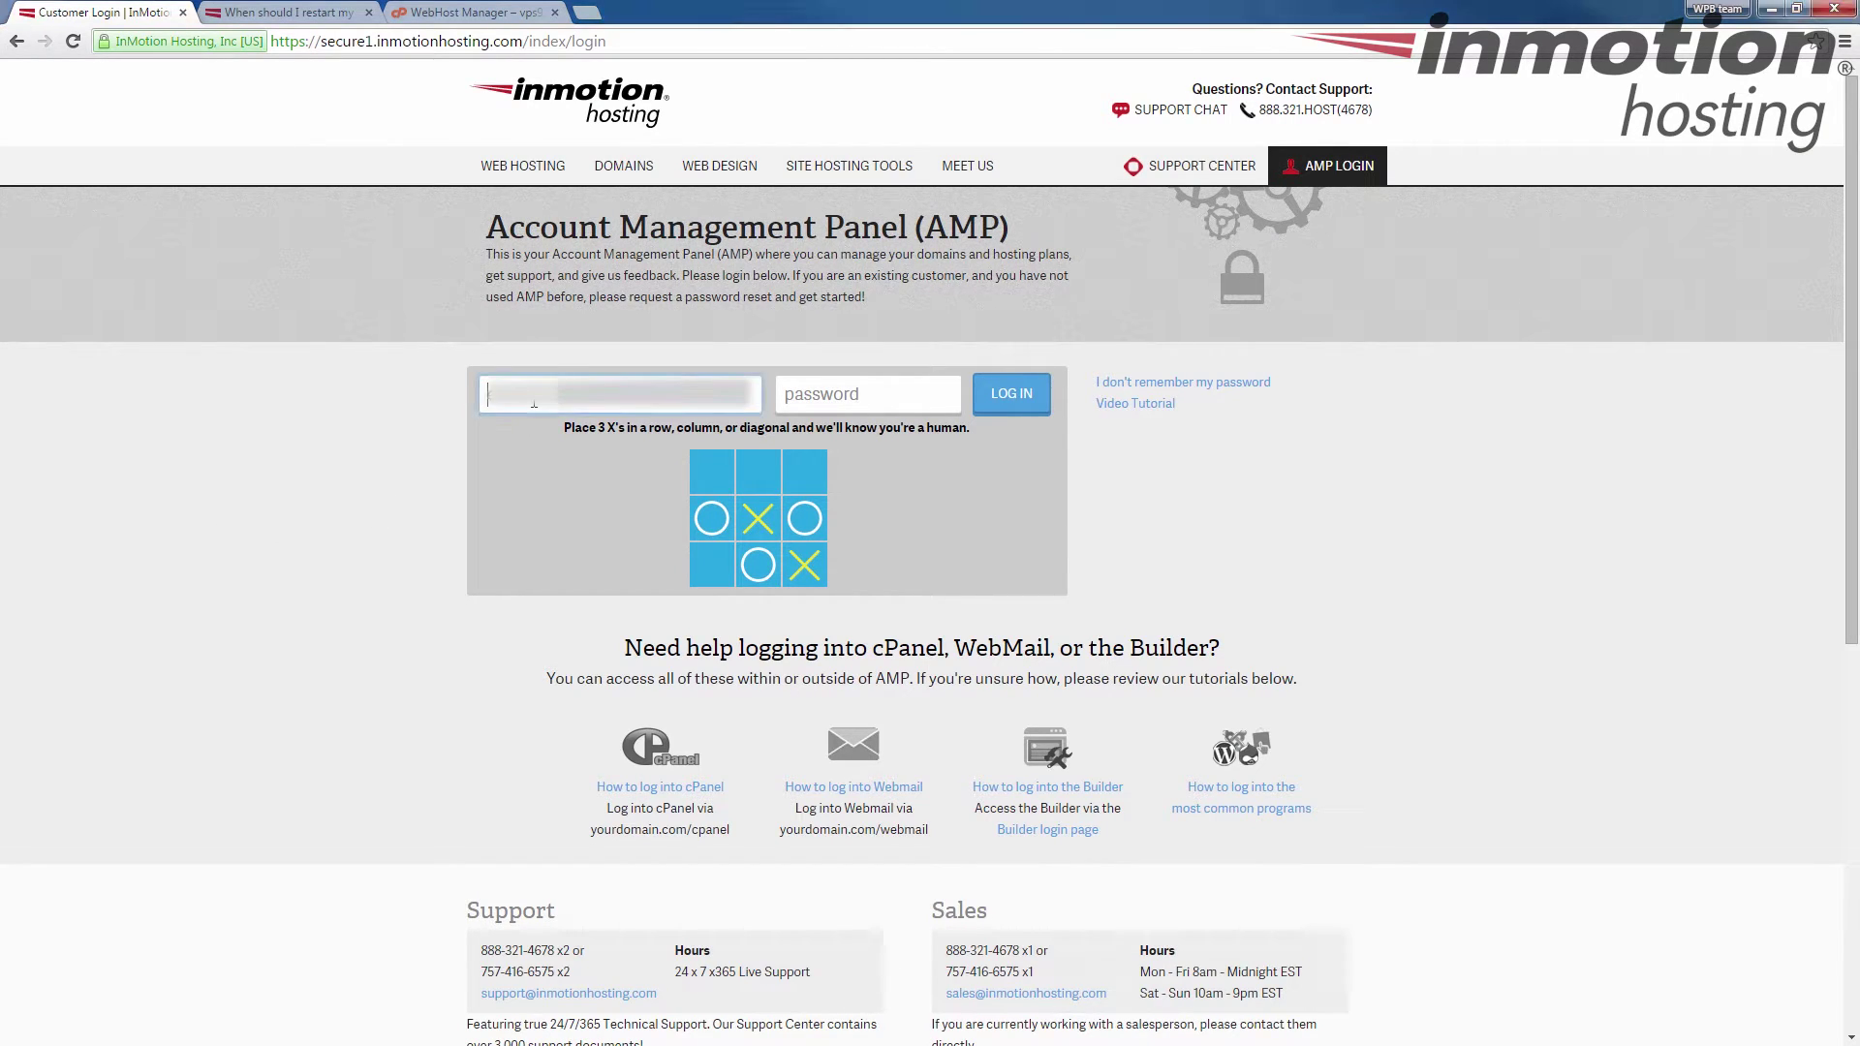
type("jee@")
key("Tab")
type("•••••")
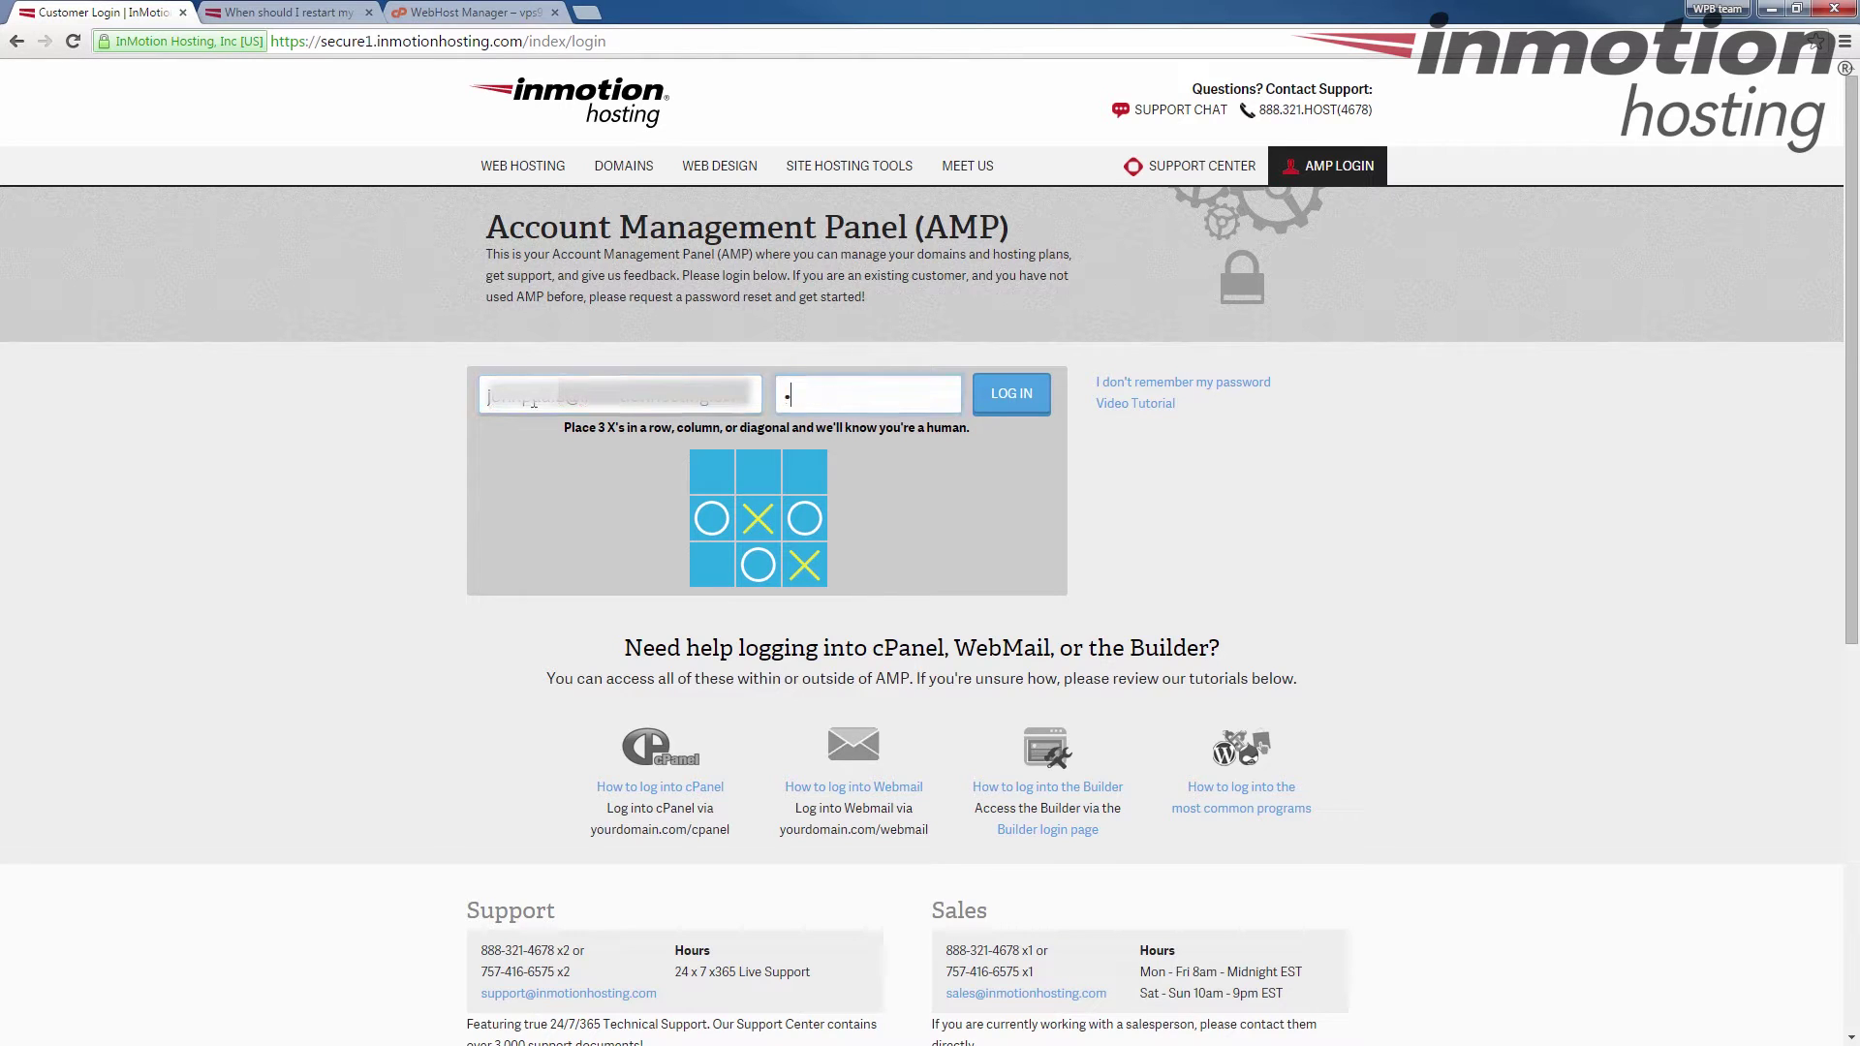
type("••••")
left_click(711, 473)
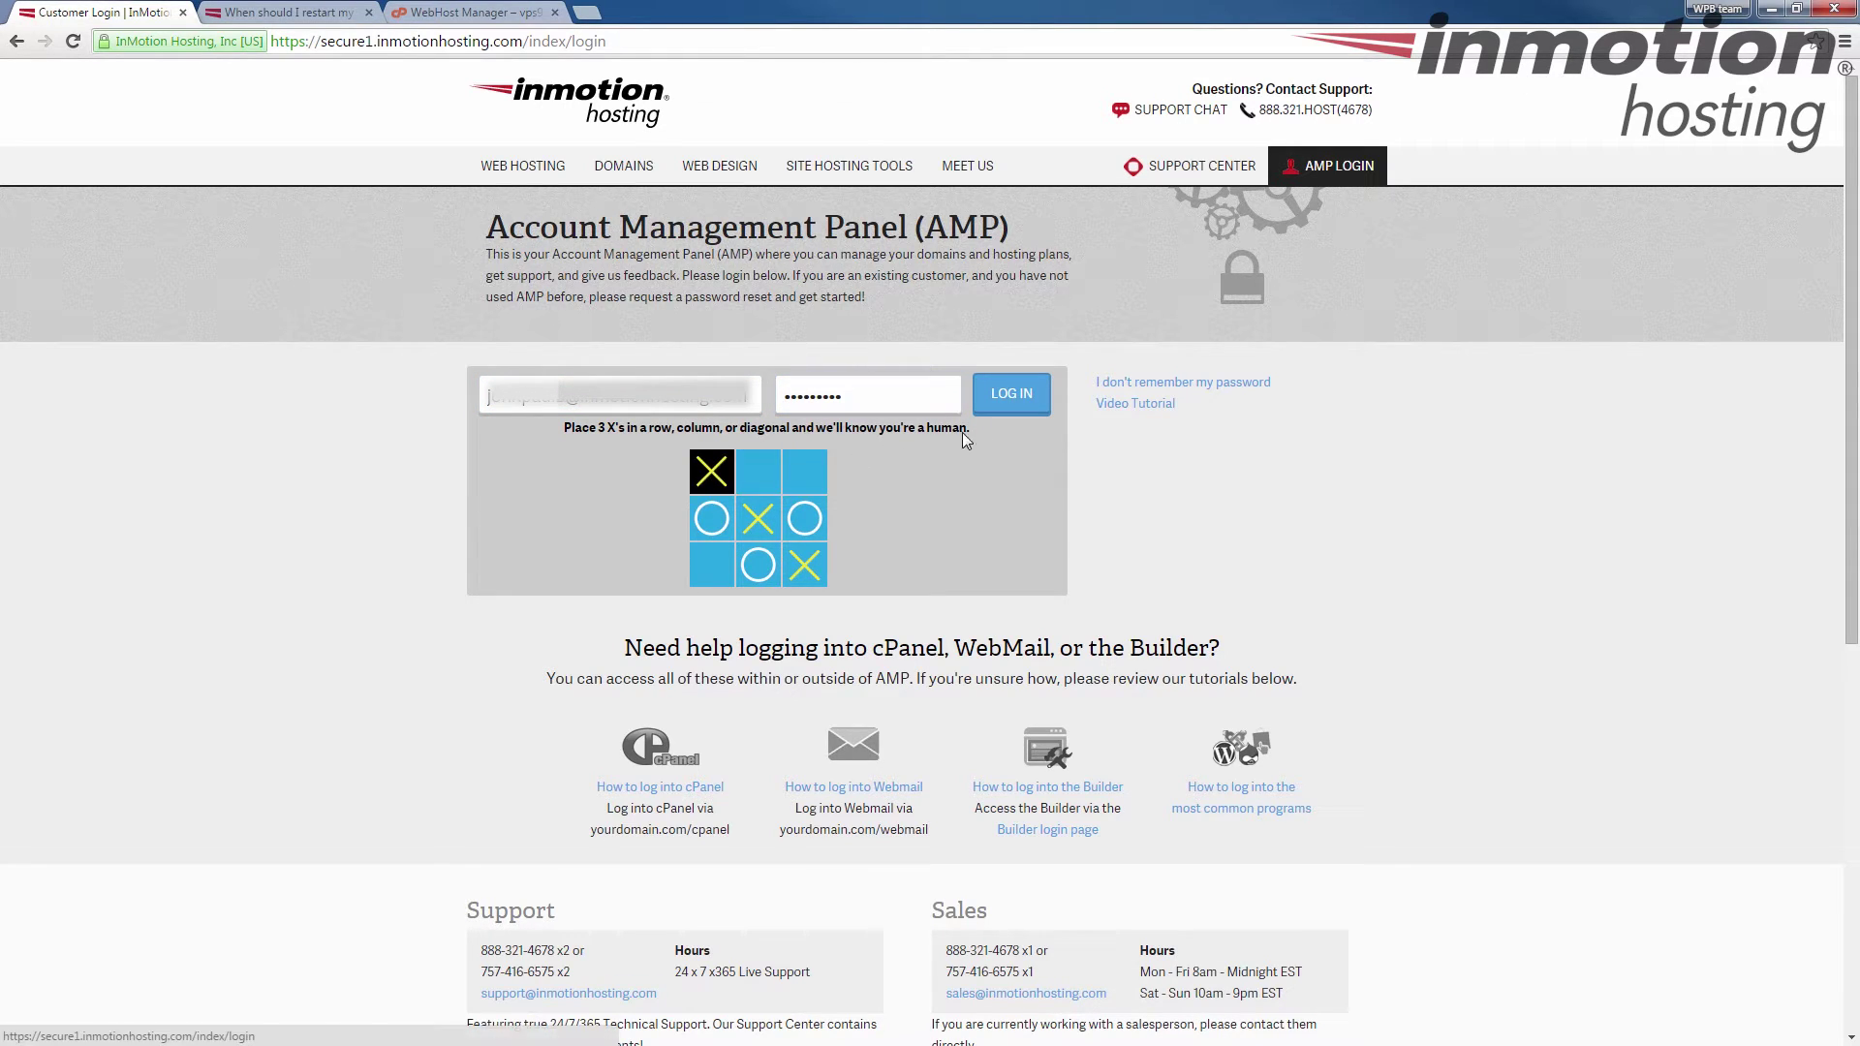
left_click(1012, 396)
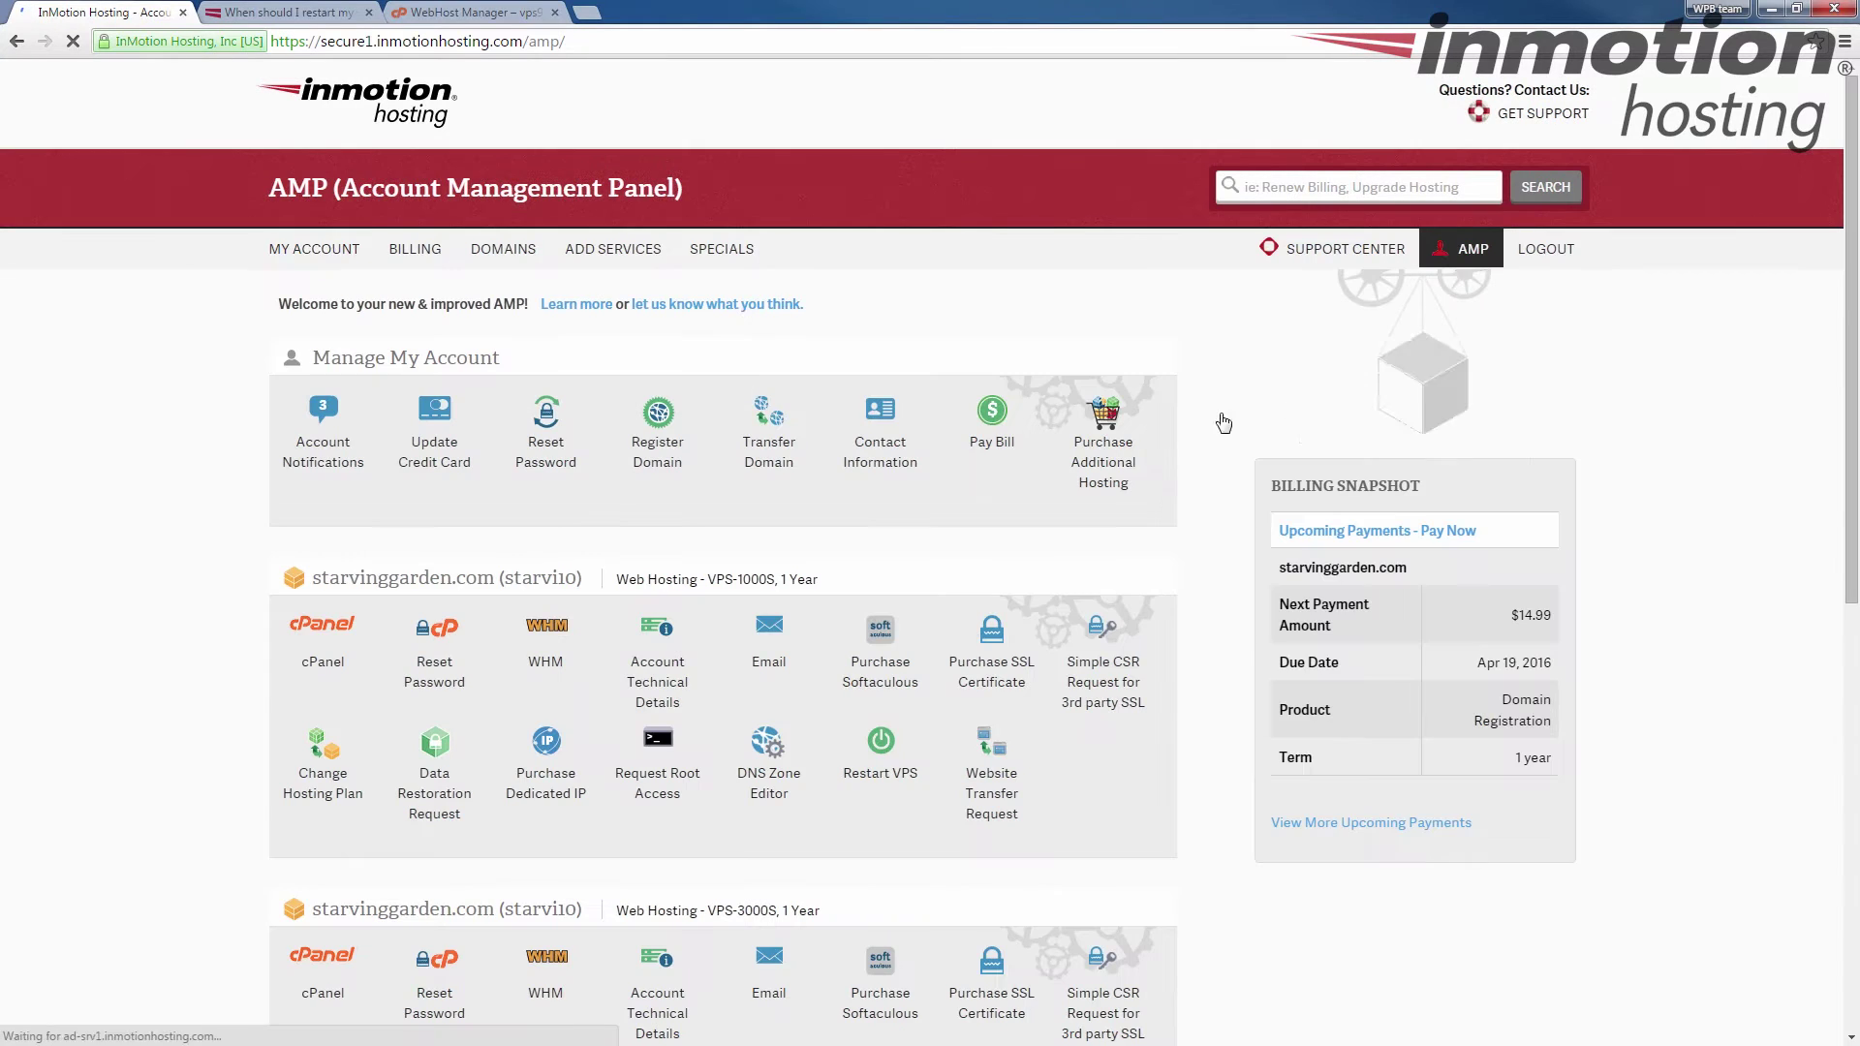
Find the VPS-3000S starvinggarden.com account and open its Website Transfer Request
scroll(785, 582, "down", 6)
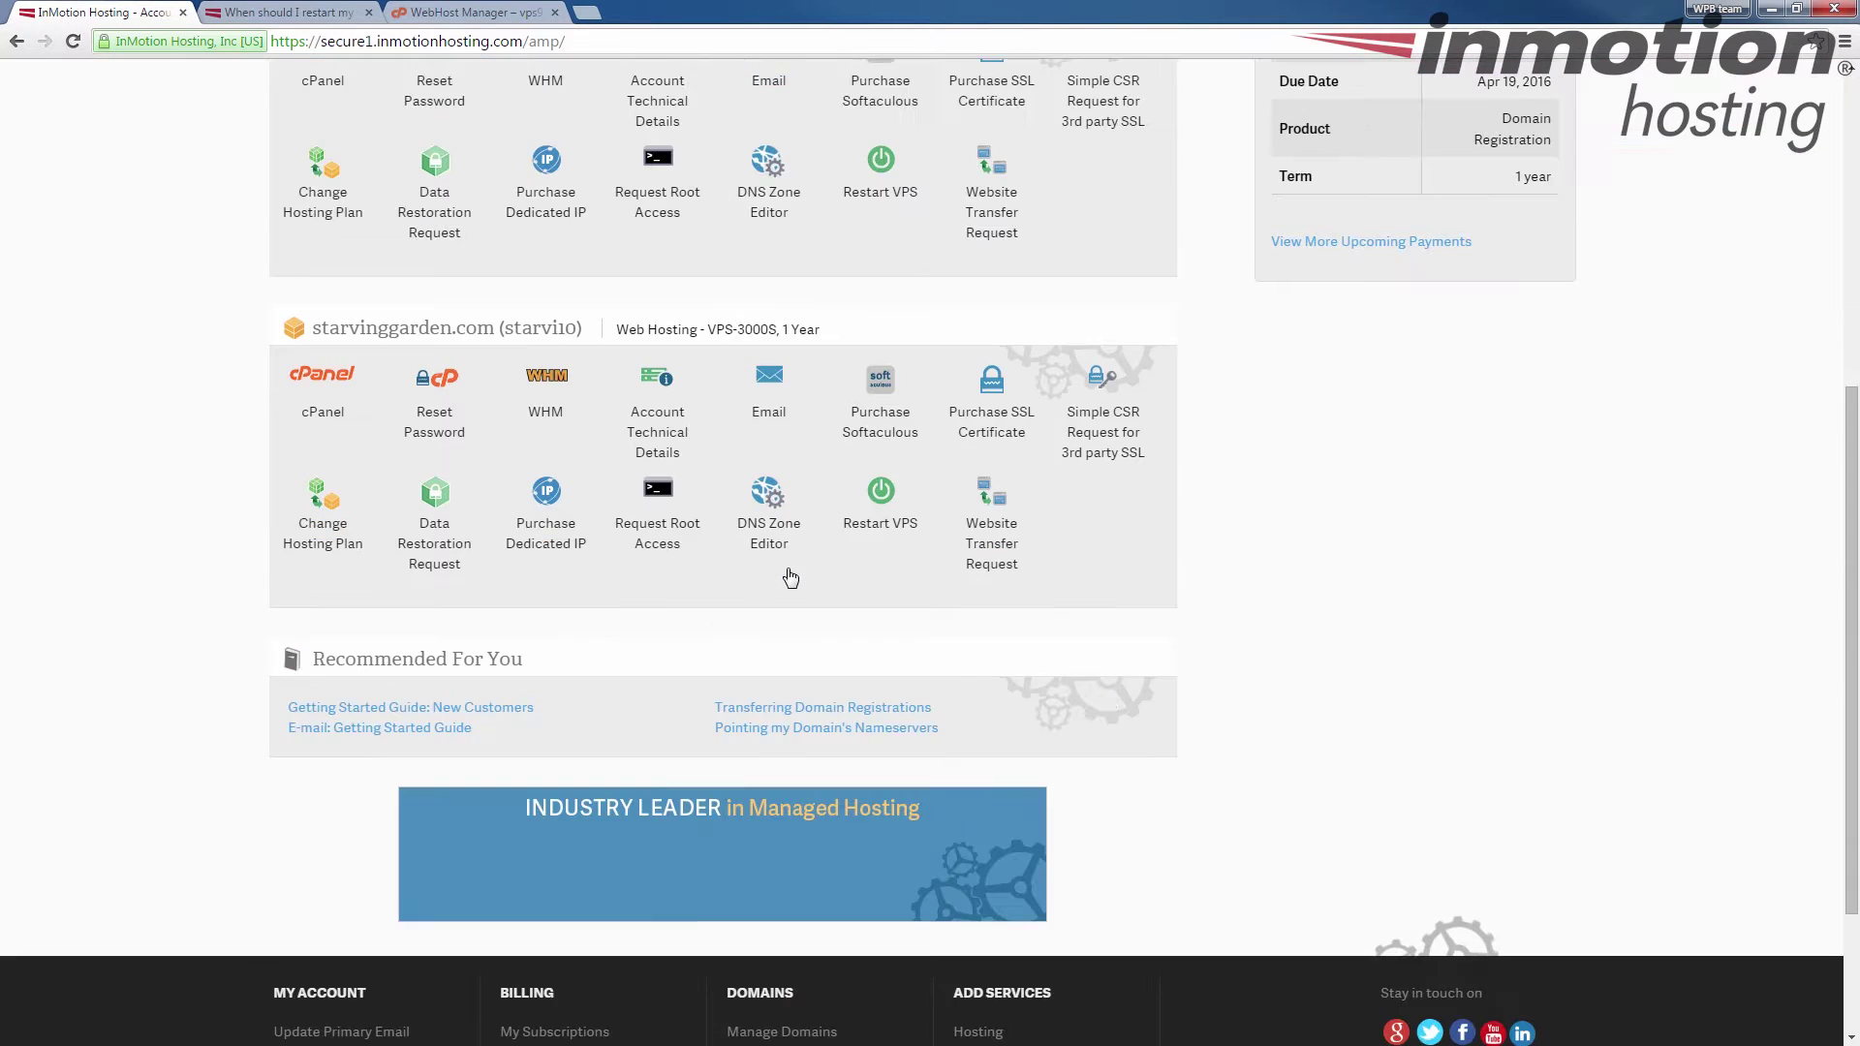
scroll(636, 130, "down", 2)
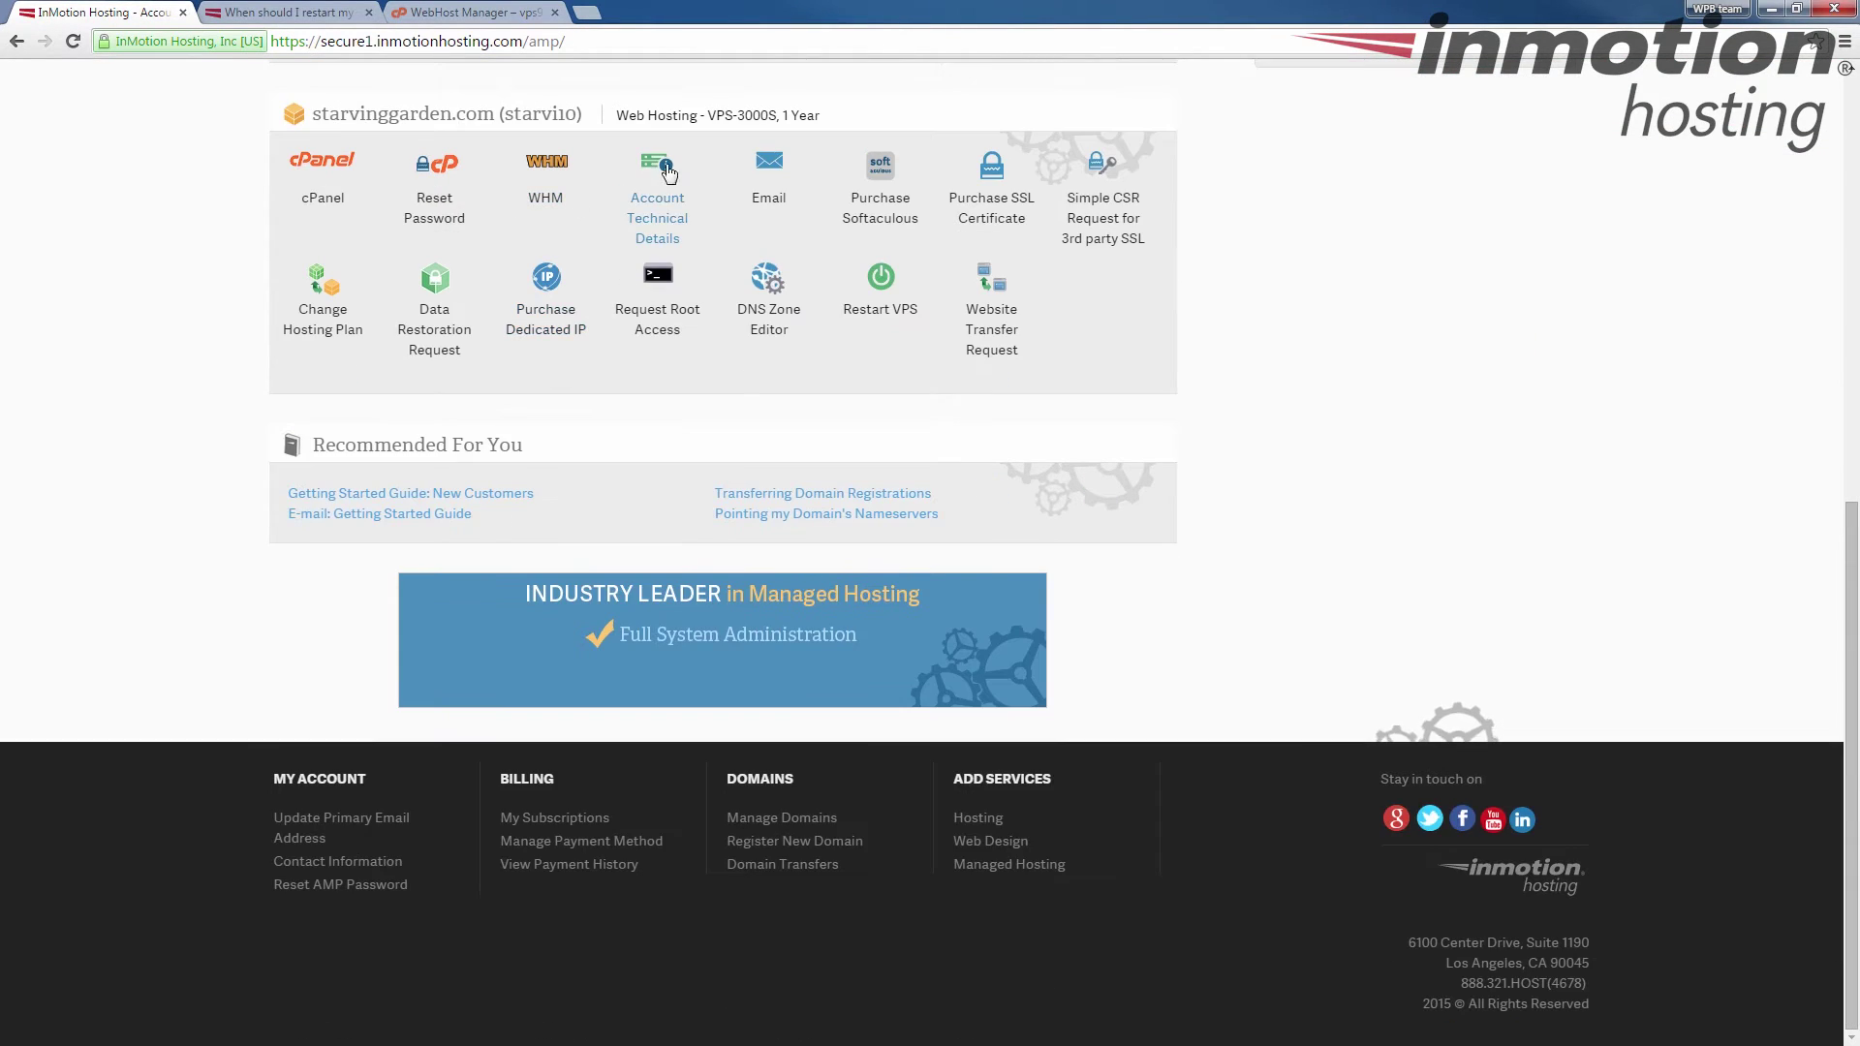
left_click_drag(629, 115, 825, 117)
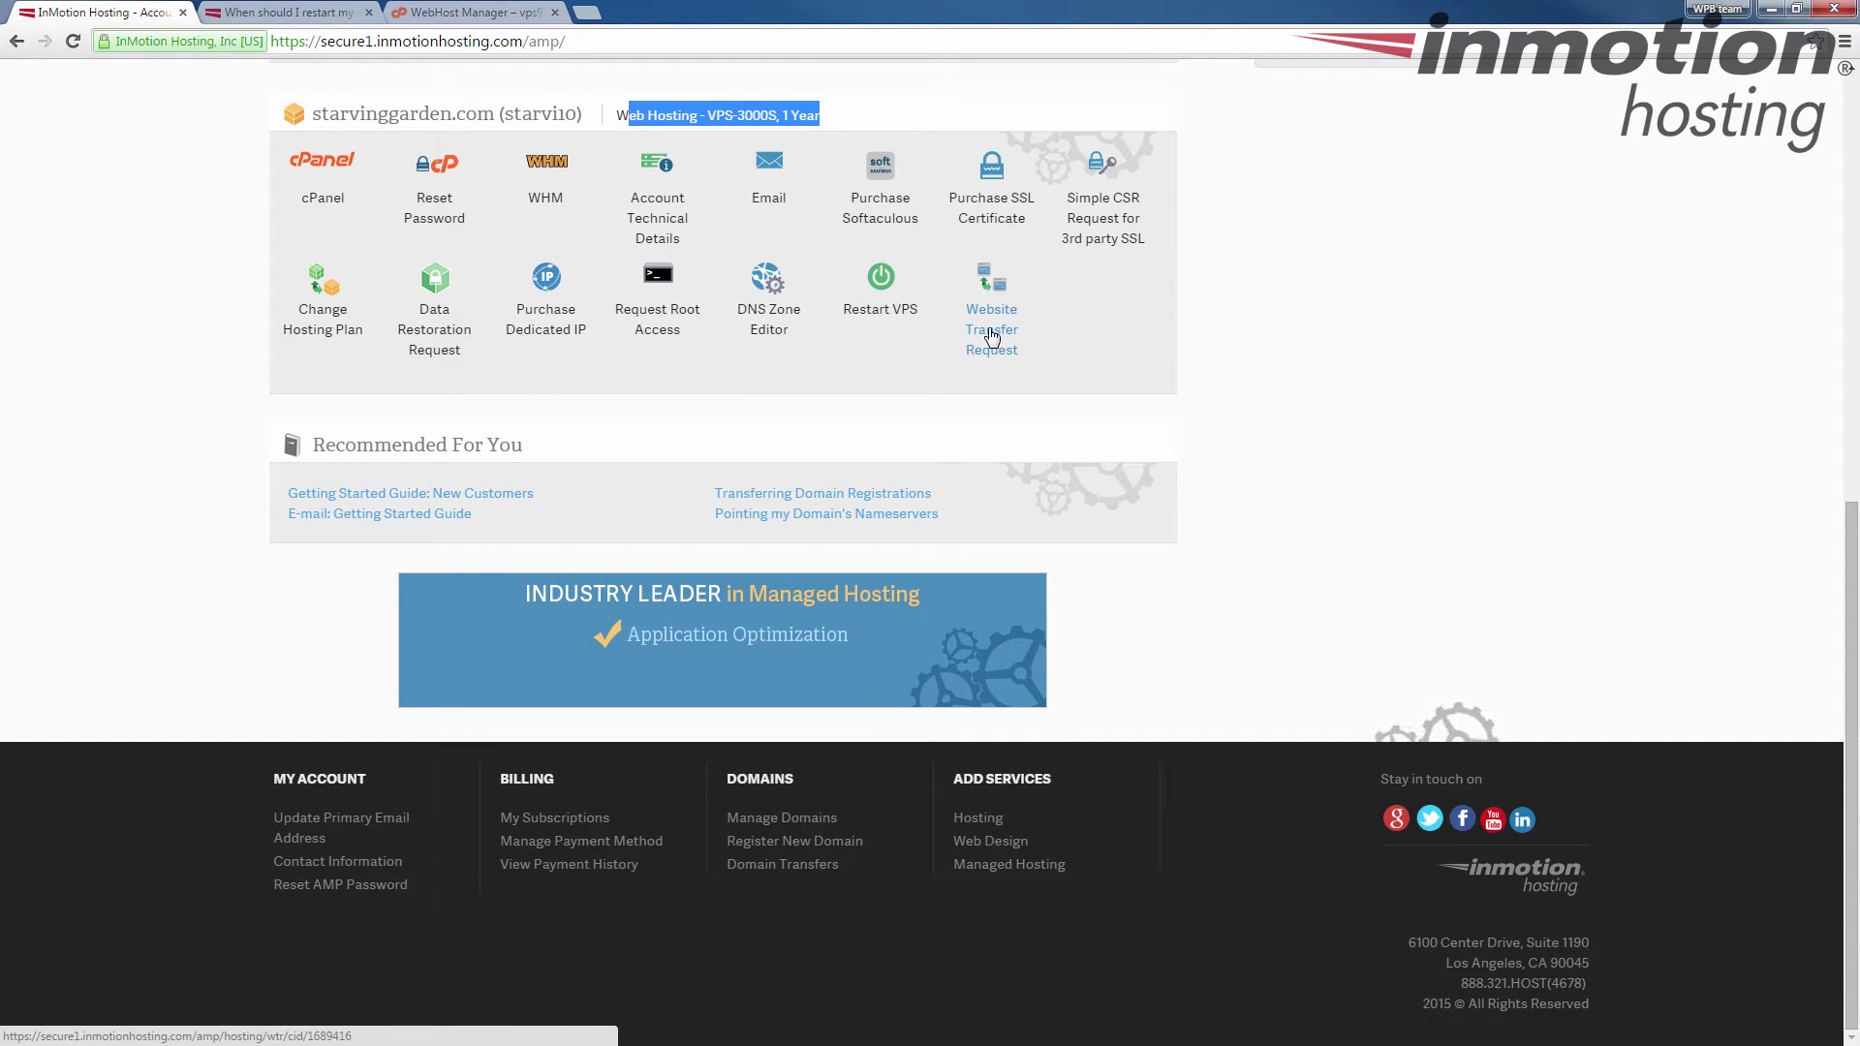
left_click(991, 335)
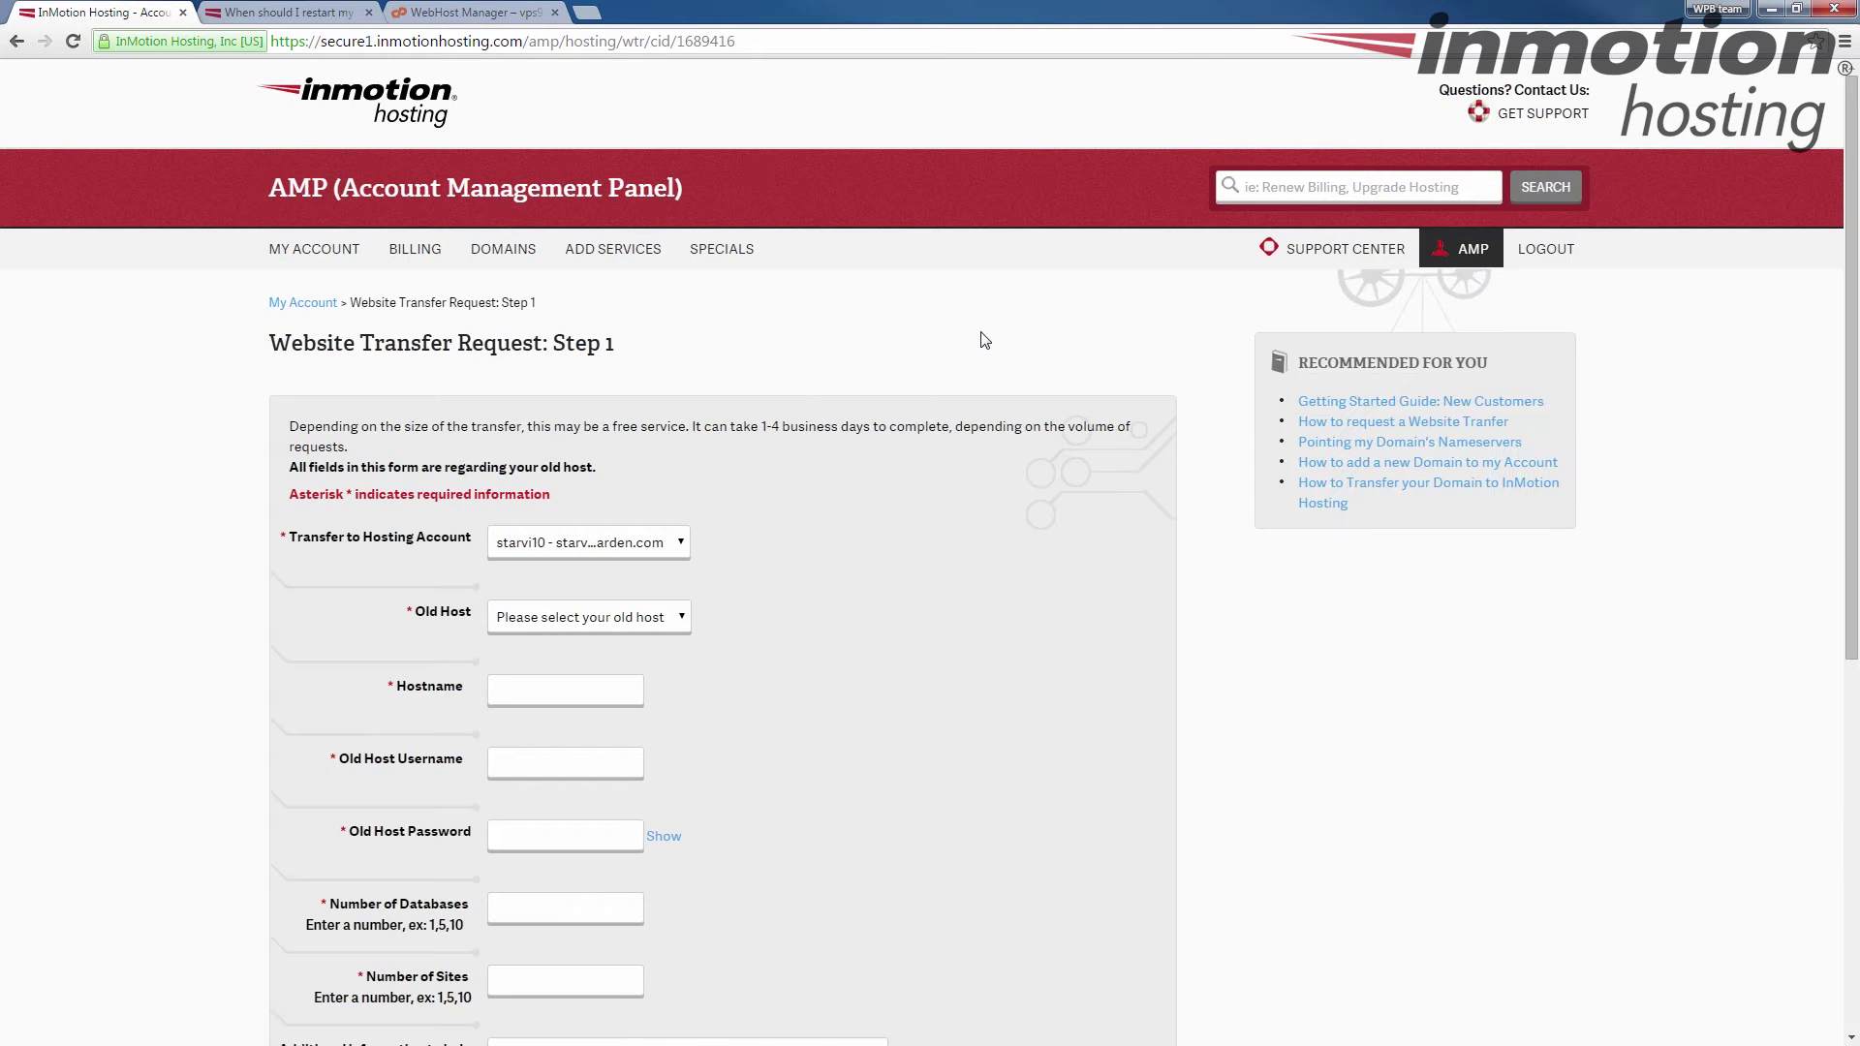
Keep the current destination account, choose Other as the old host, and name it thisisatest
scroll(364, 436, "down", 5)
scroll(359, 349, "up", 5)
scroll(499, 419, "down", 4)
left_click(519, 163)
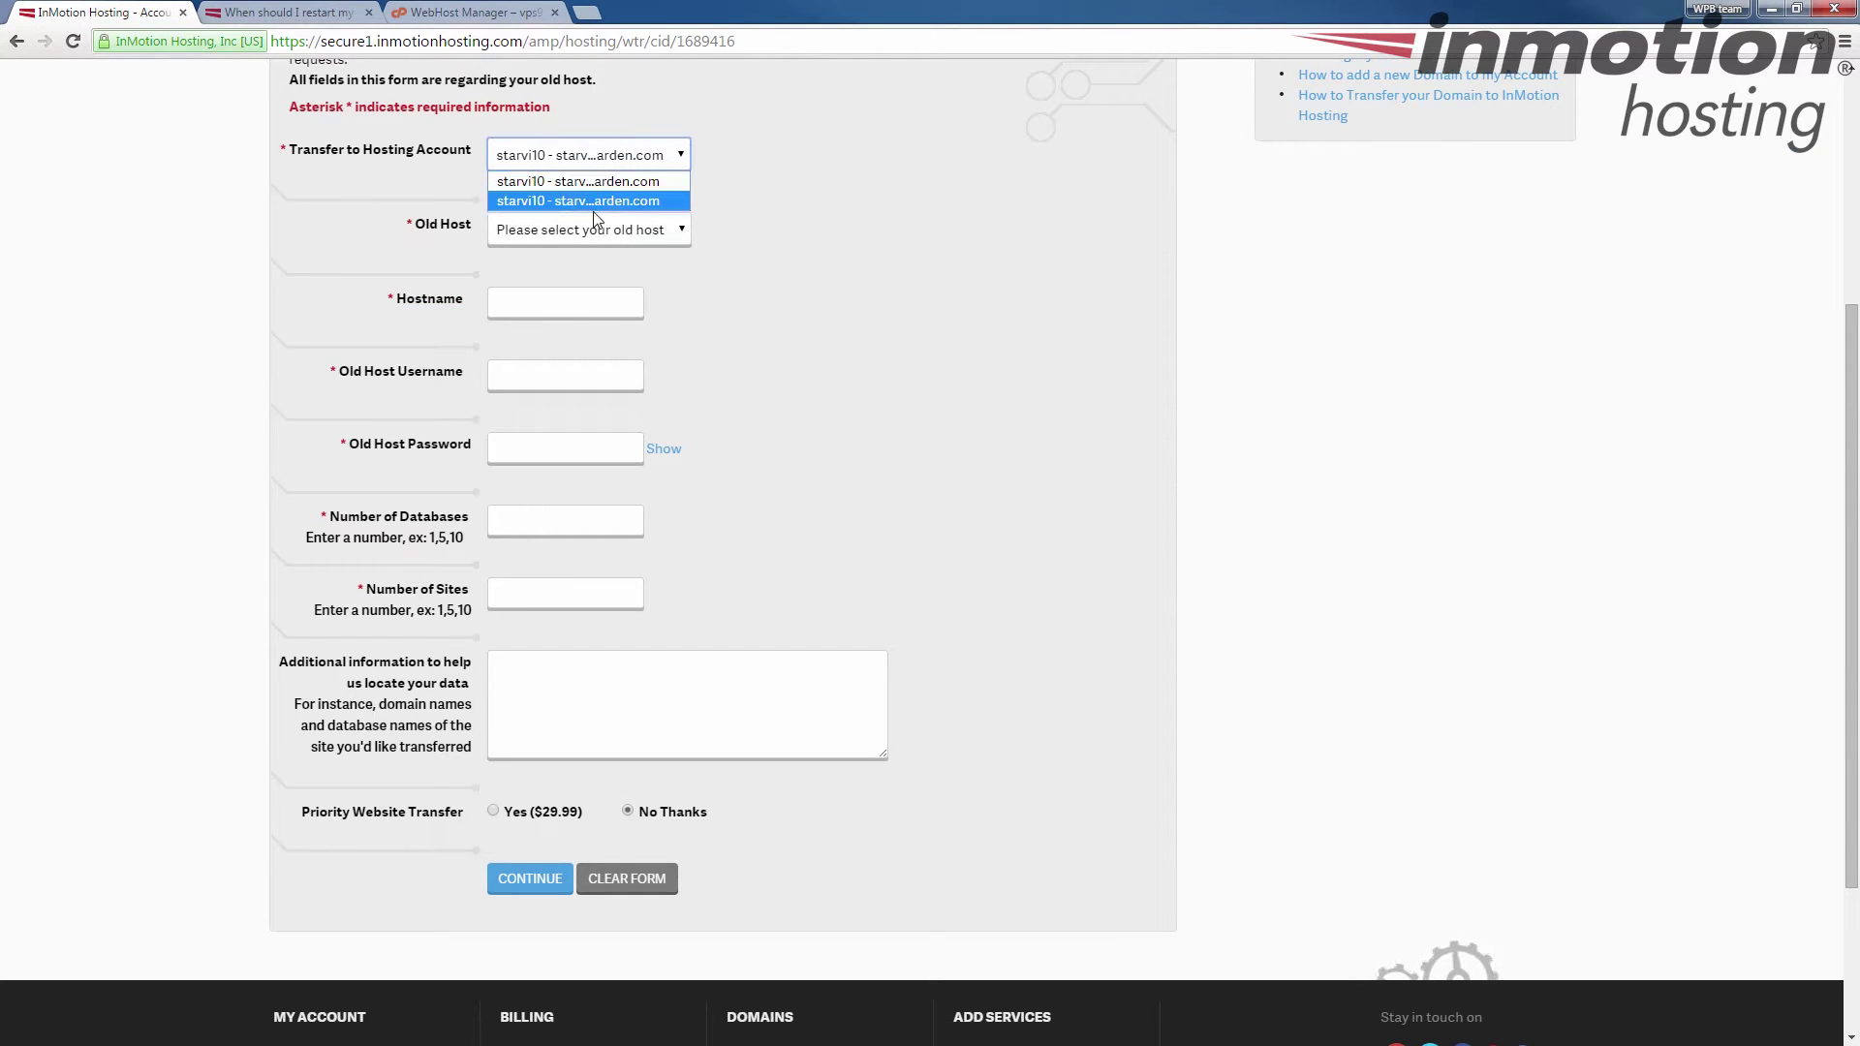
left_click(379, 194)
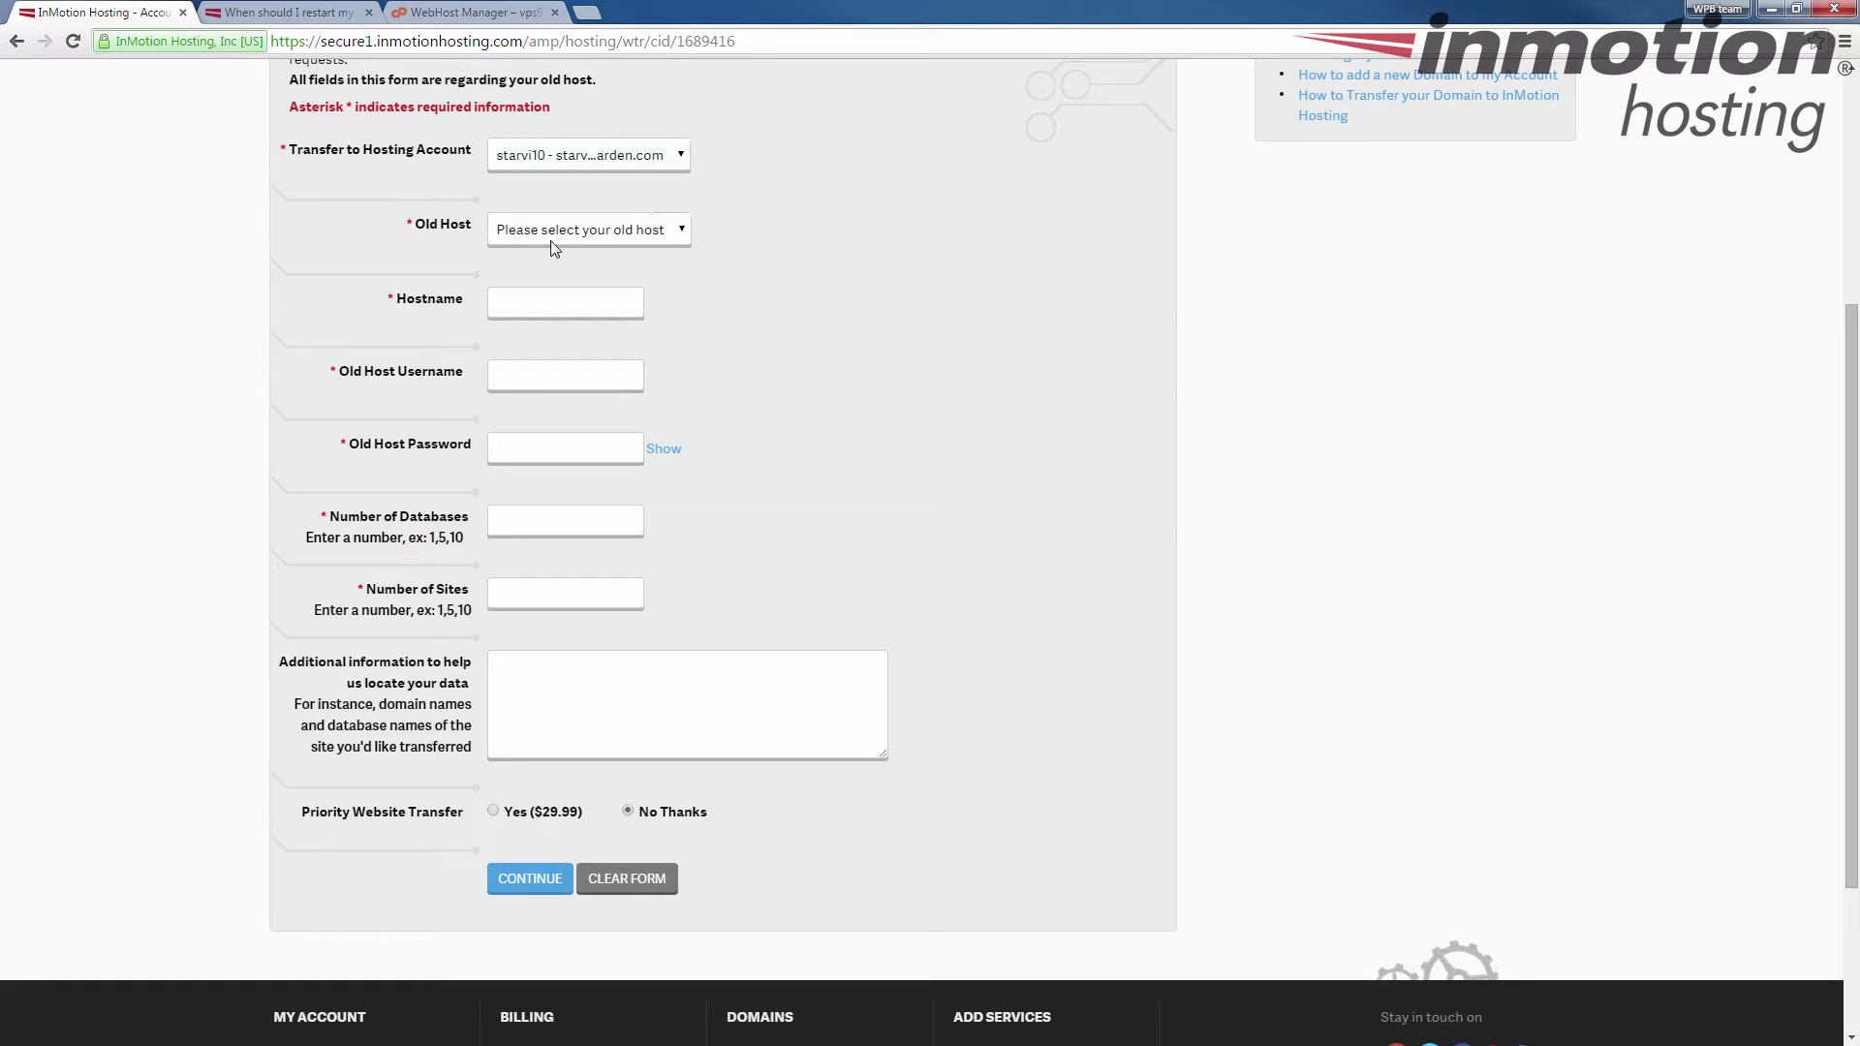
left_click(562, 237)
scroll(541, 358, "down", 5)
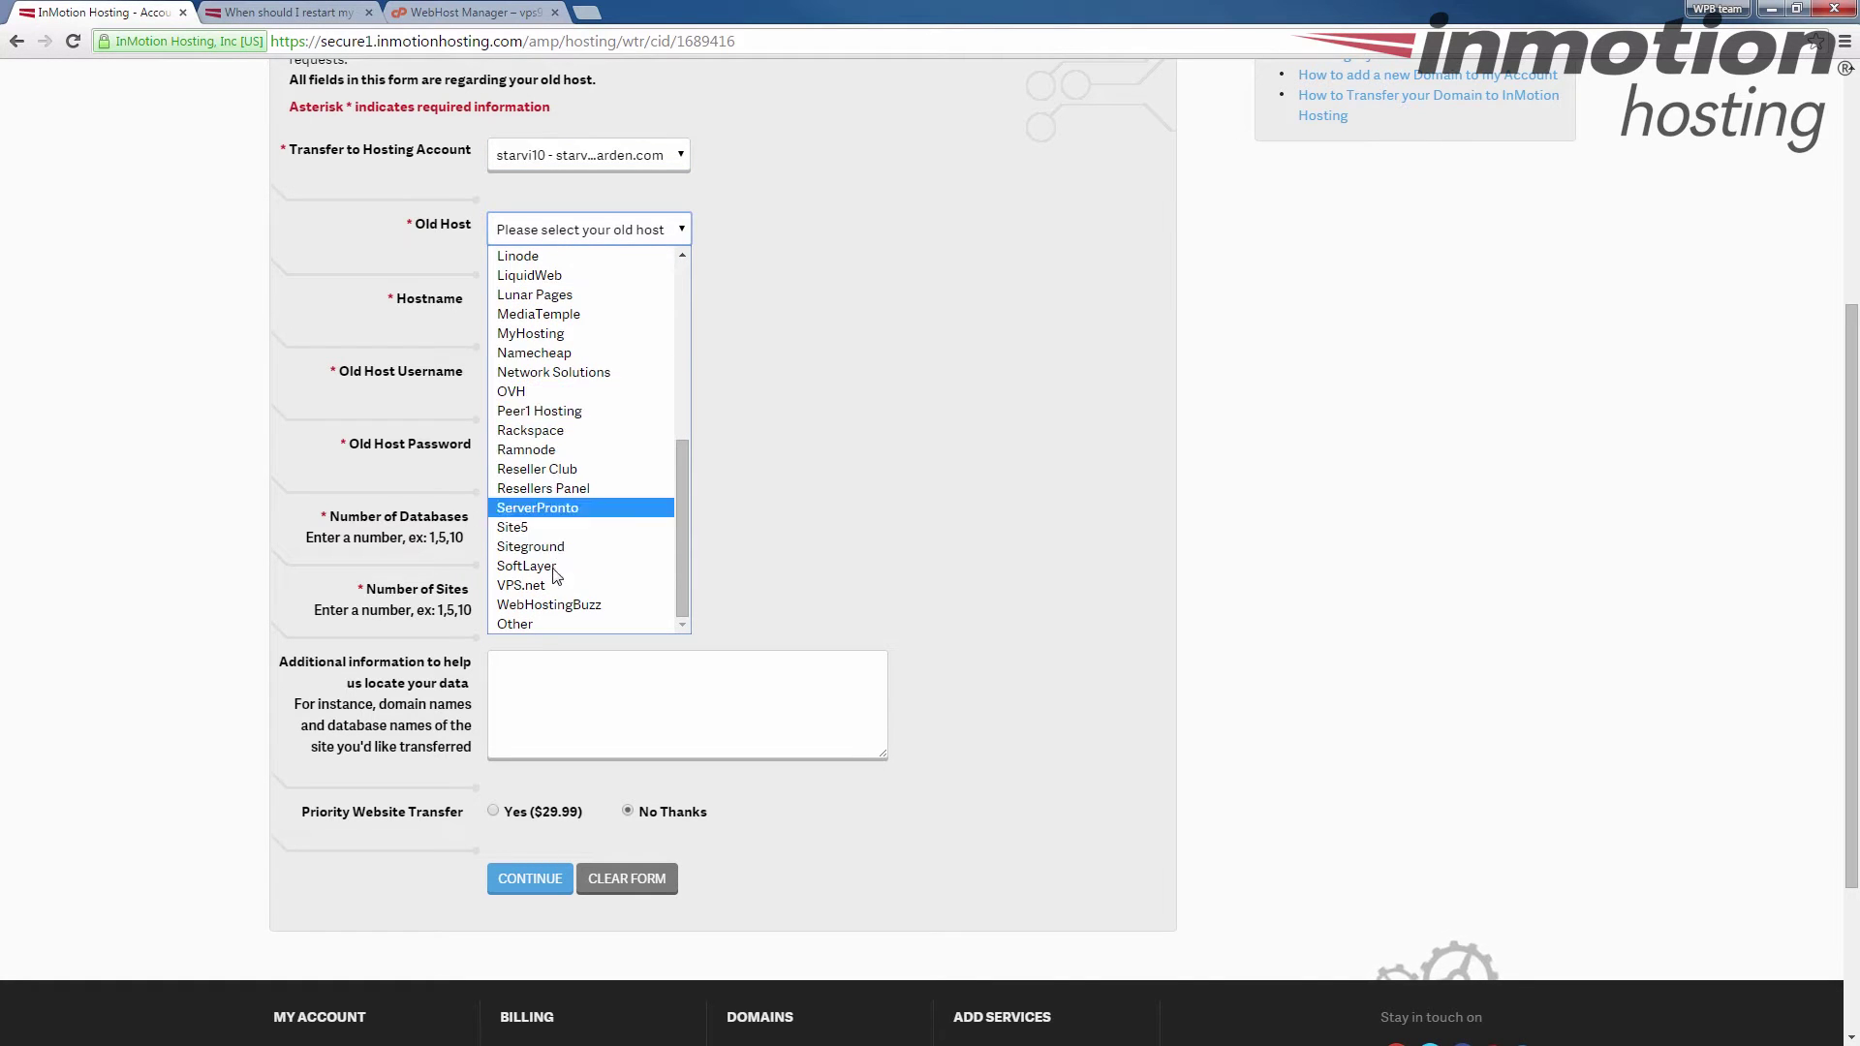
scroll(624, 498, "up", 5)
left_click(579, 623)
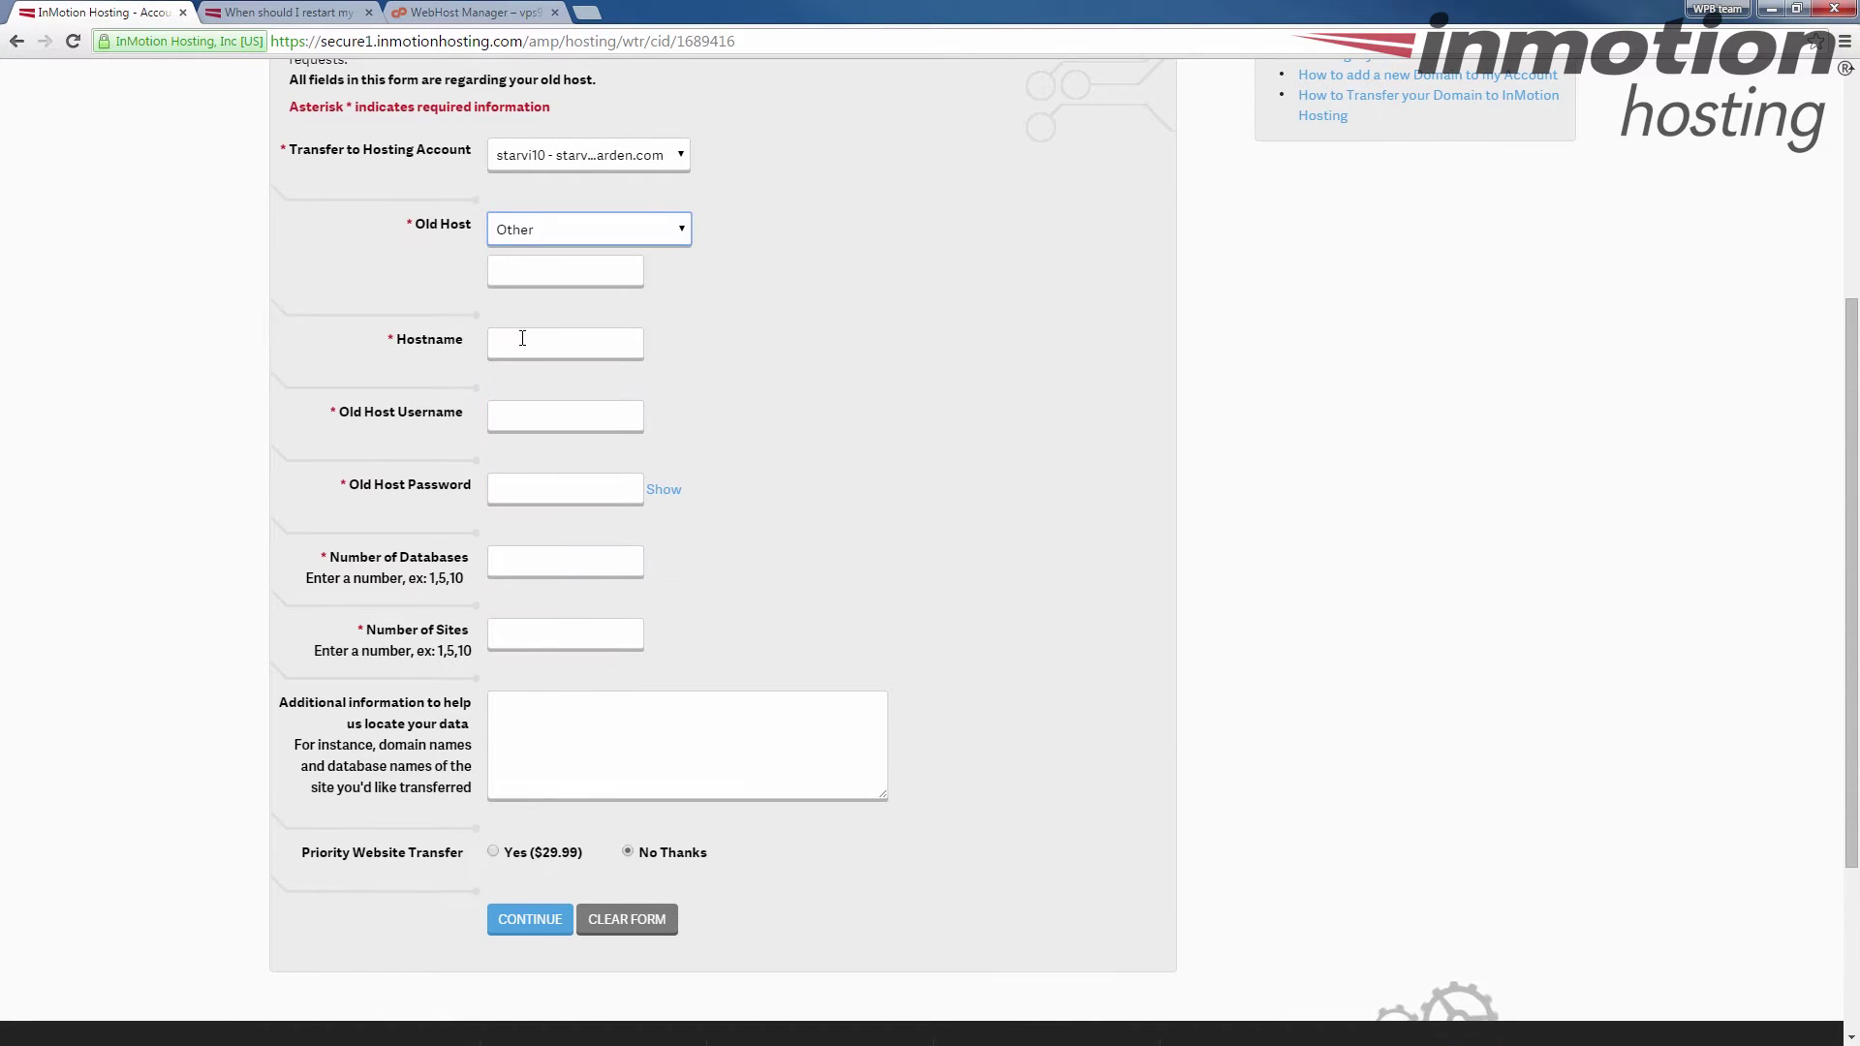
left_click(522, 279)
type("thsi")
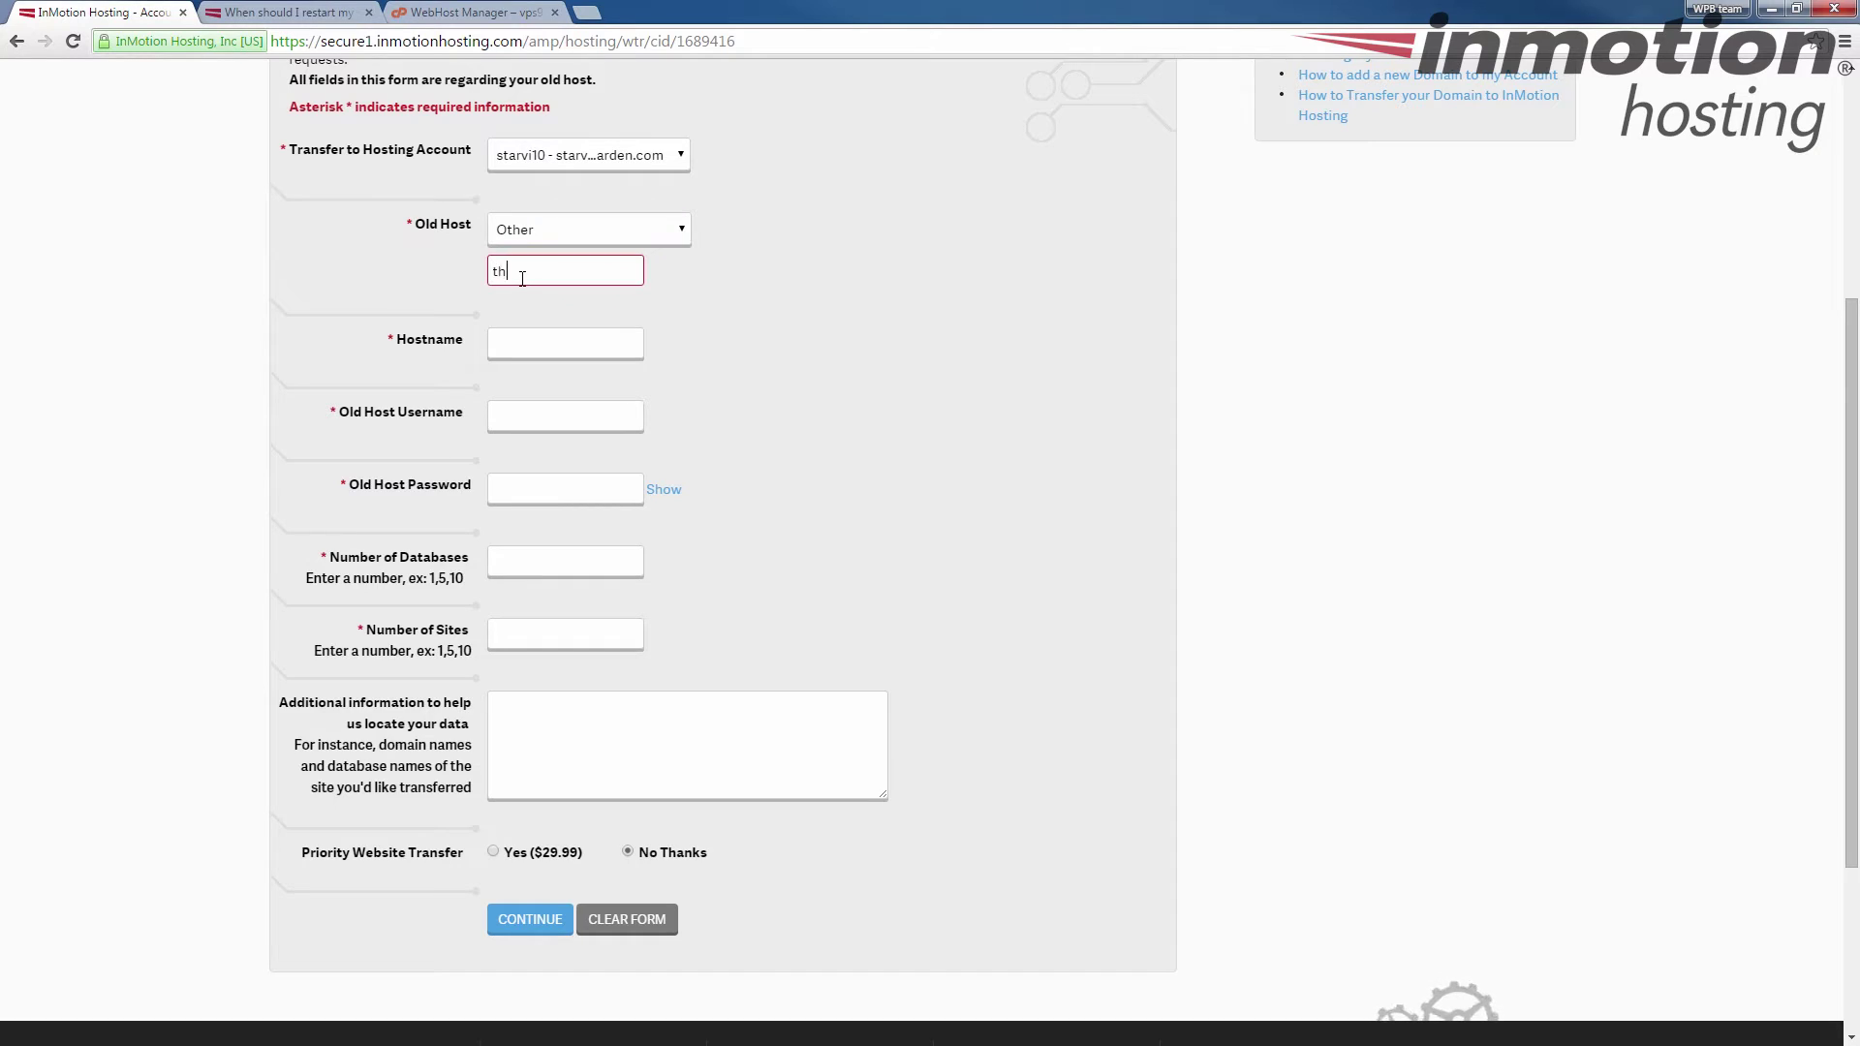
key("BackSpace")
key("BackSpace")
type("isisatest")
Enter hostname example.com, then the old host's username and password
left_click(597, 350)
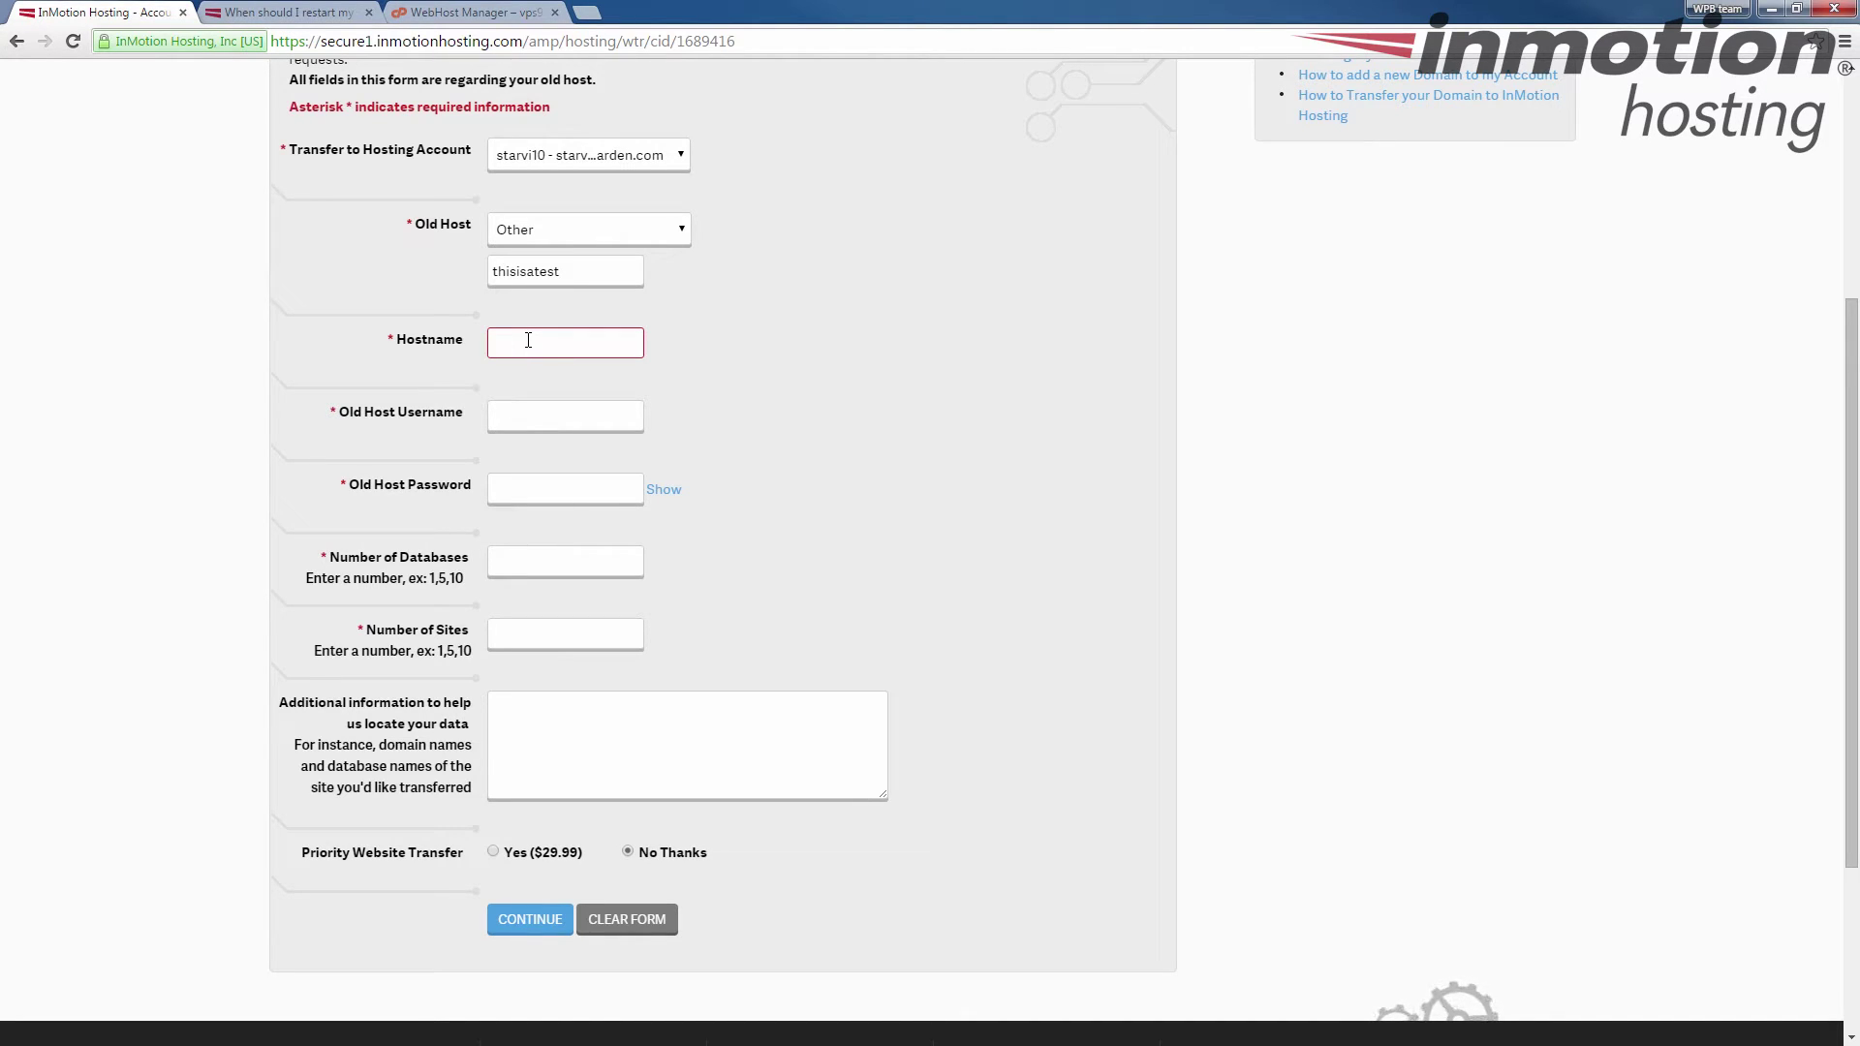
type("example.com")
left_click(527, 418)
type("userna99")
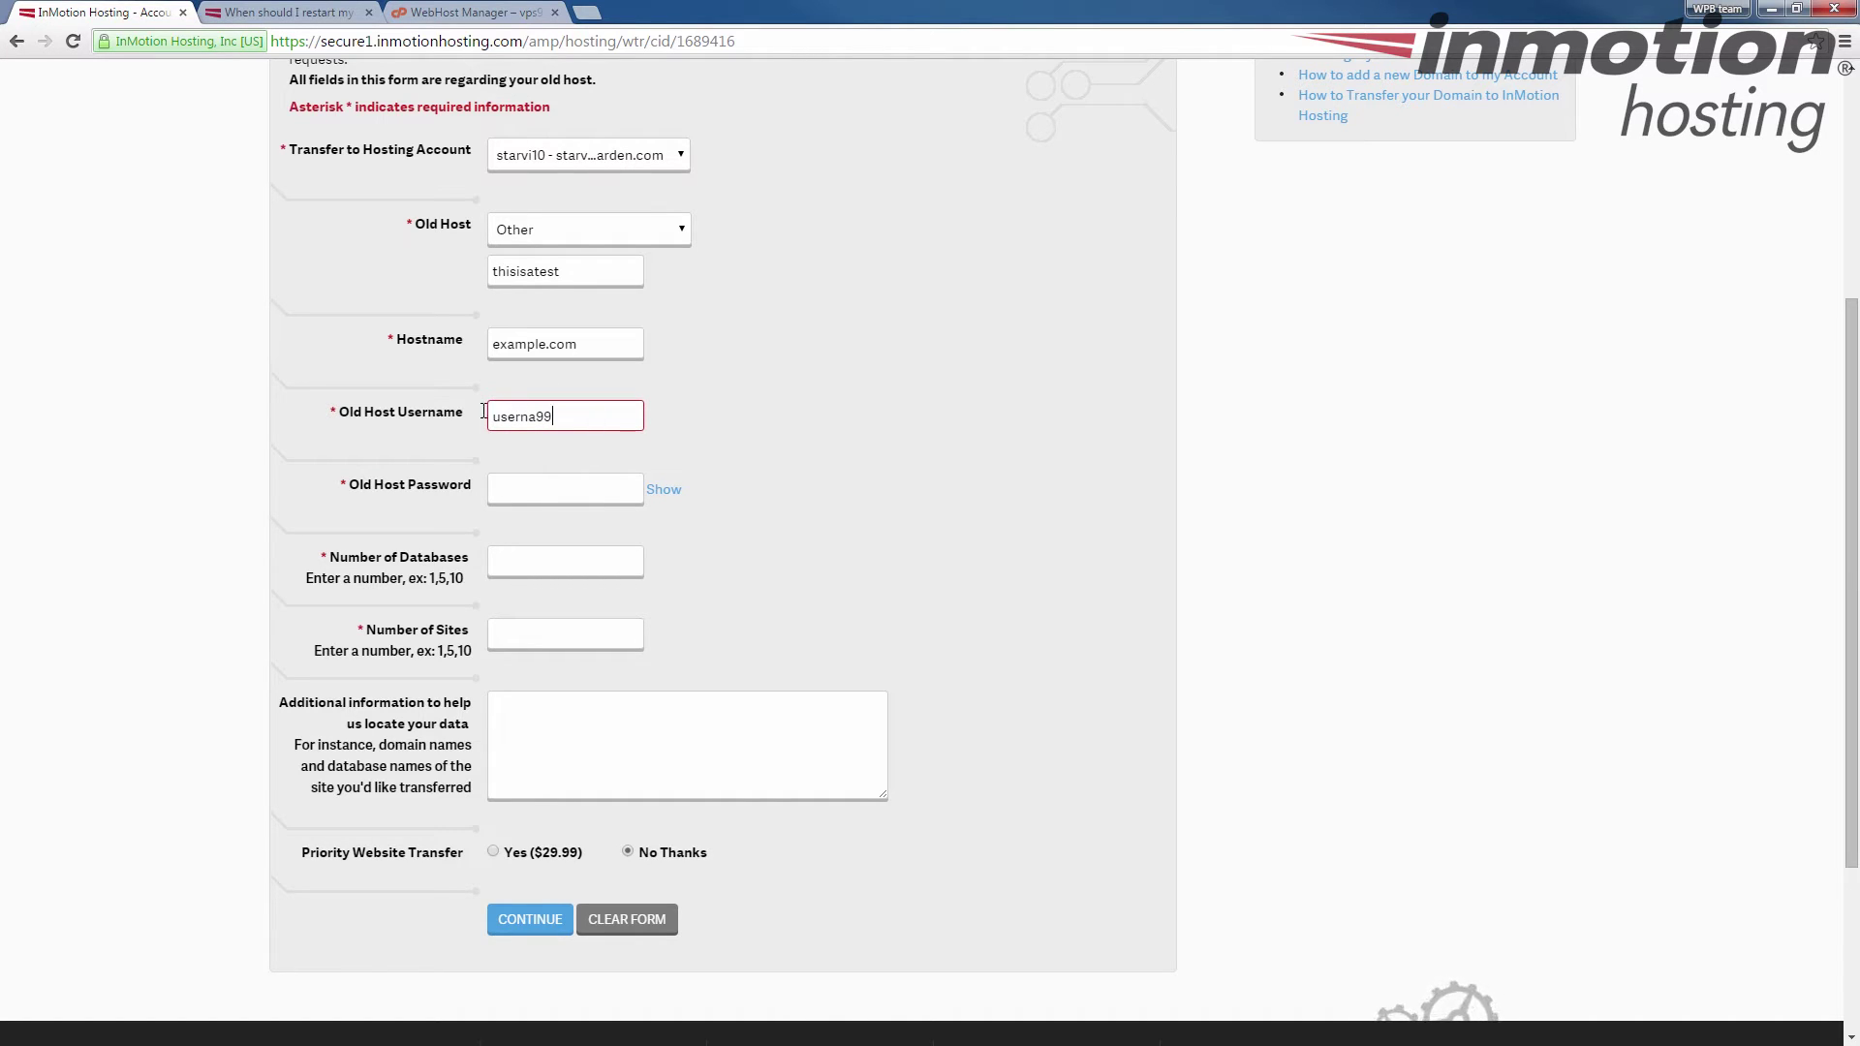
double_click(483, 411)
left_click(556, 486)
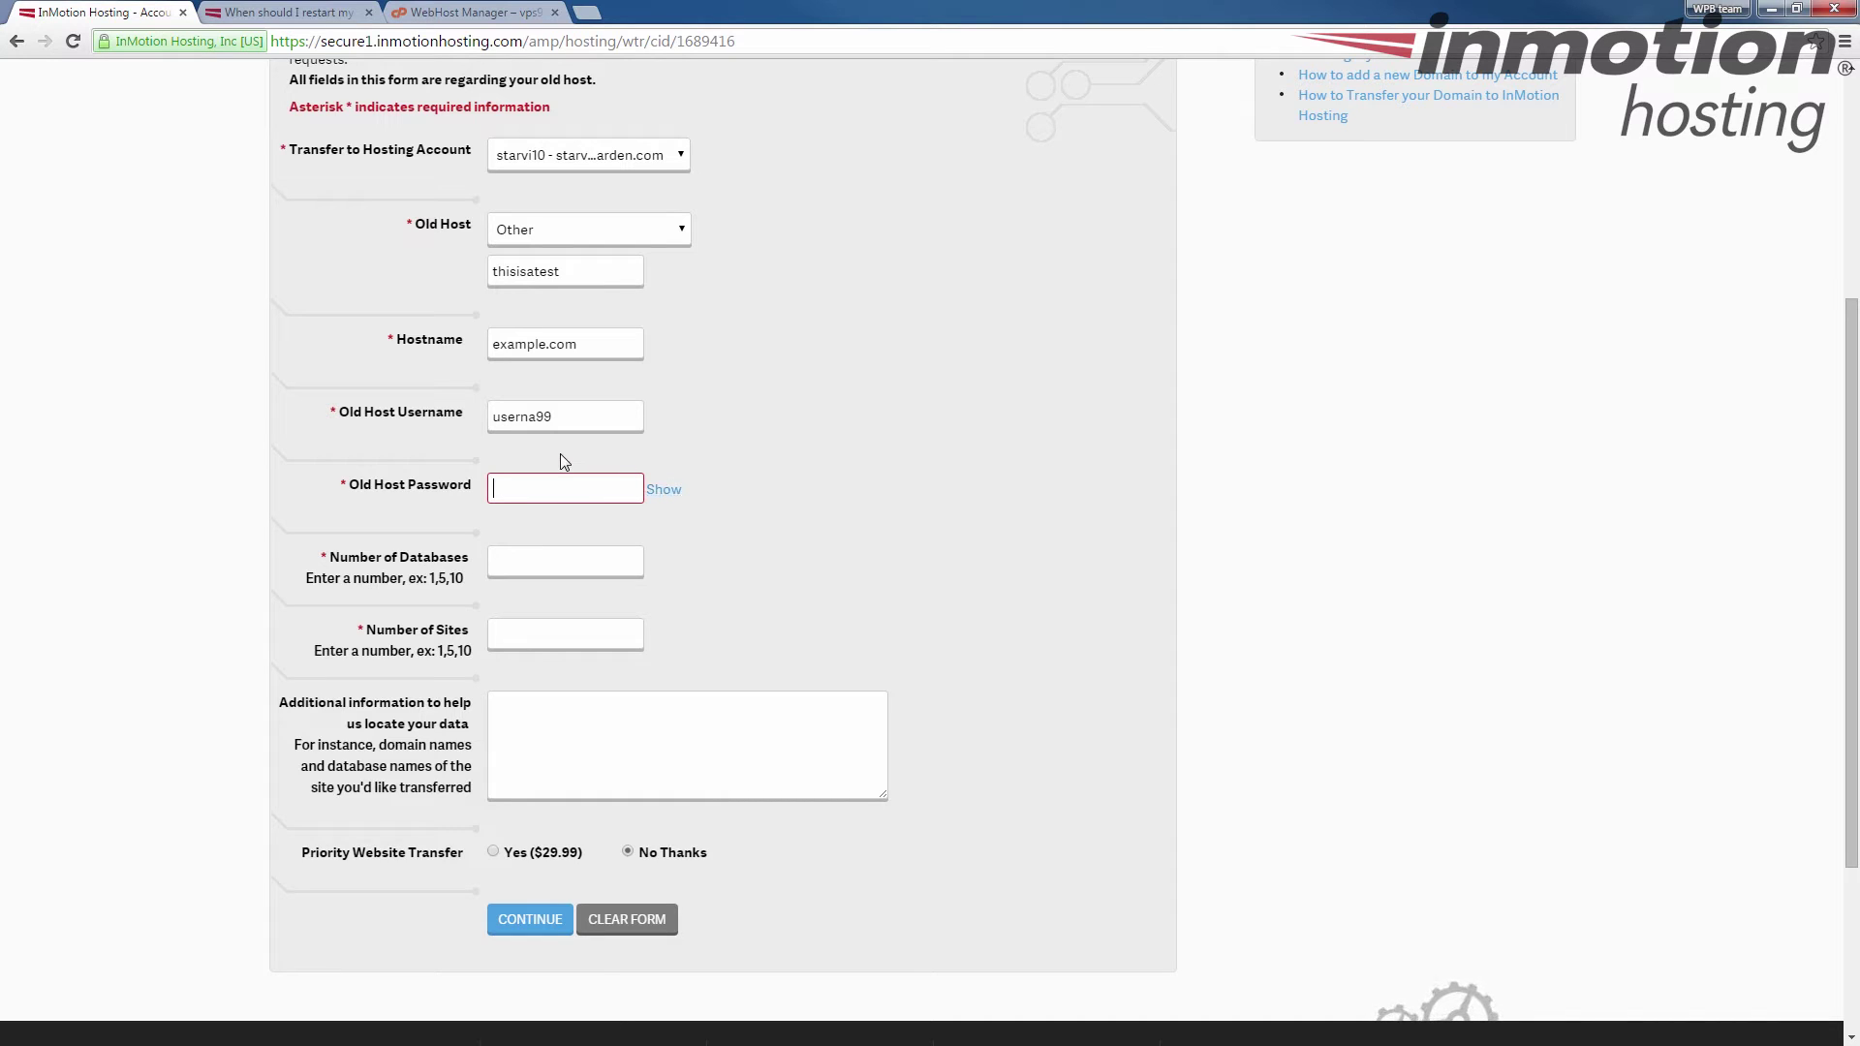
type("passwordpassword")
Enter 2 for Number of Databases and 2 for Number of Sites
left_click(503, 558)
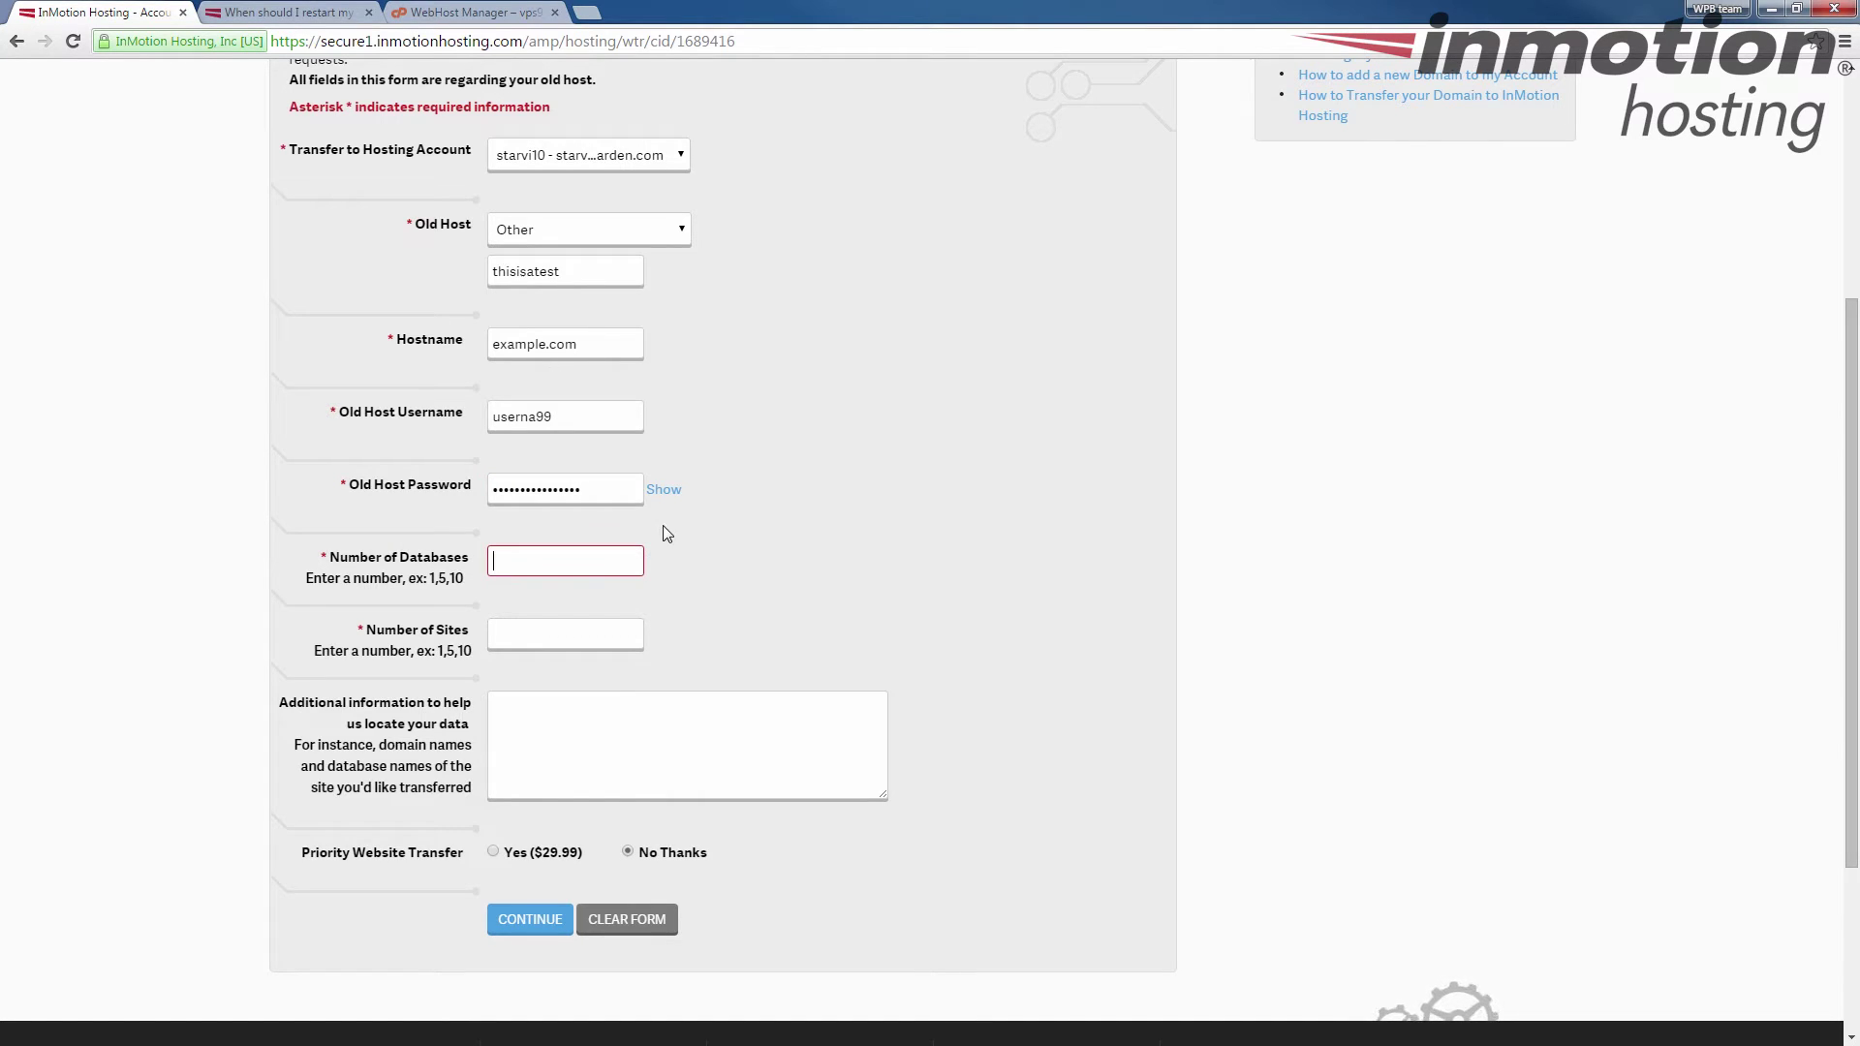
type("2")
left_click(502, 635)
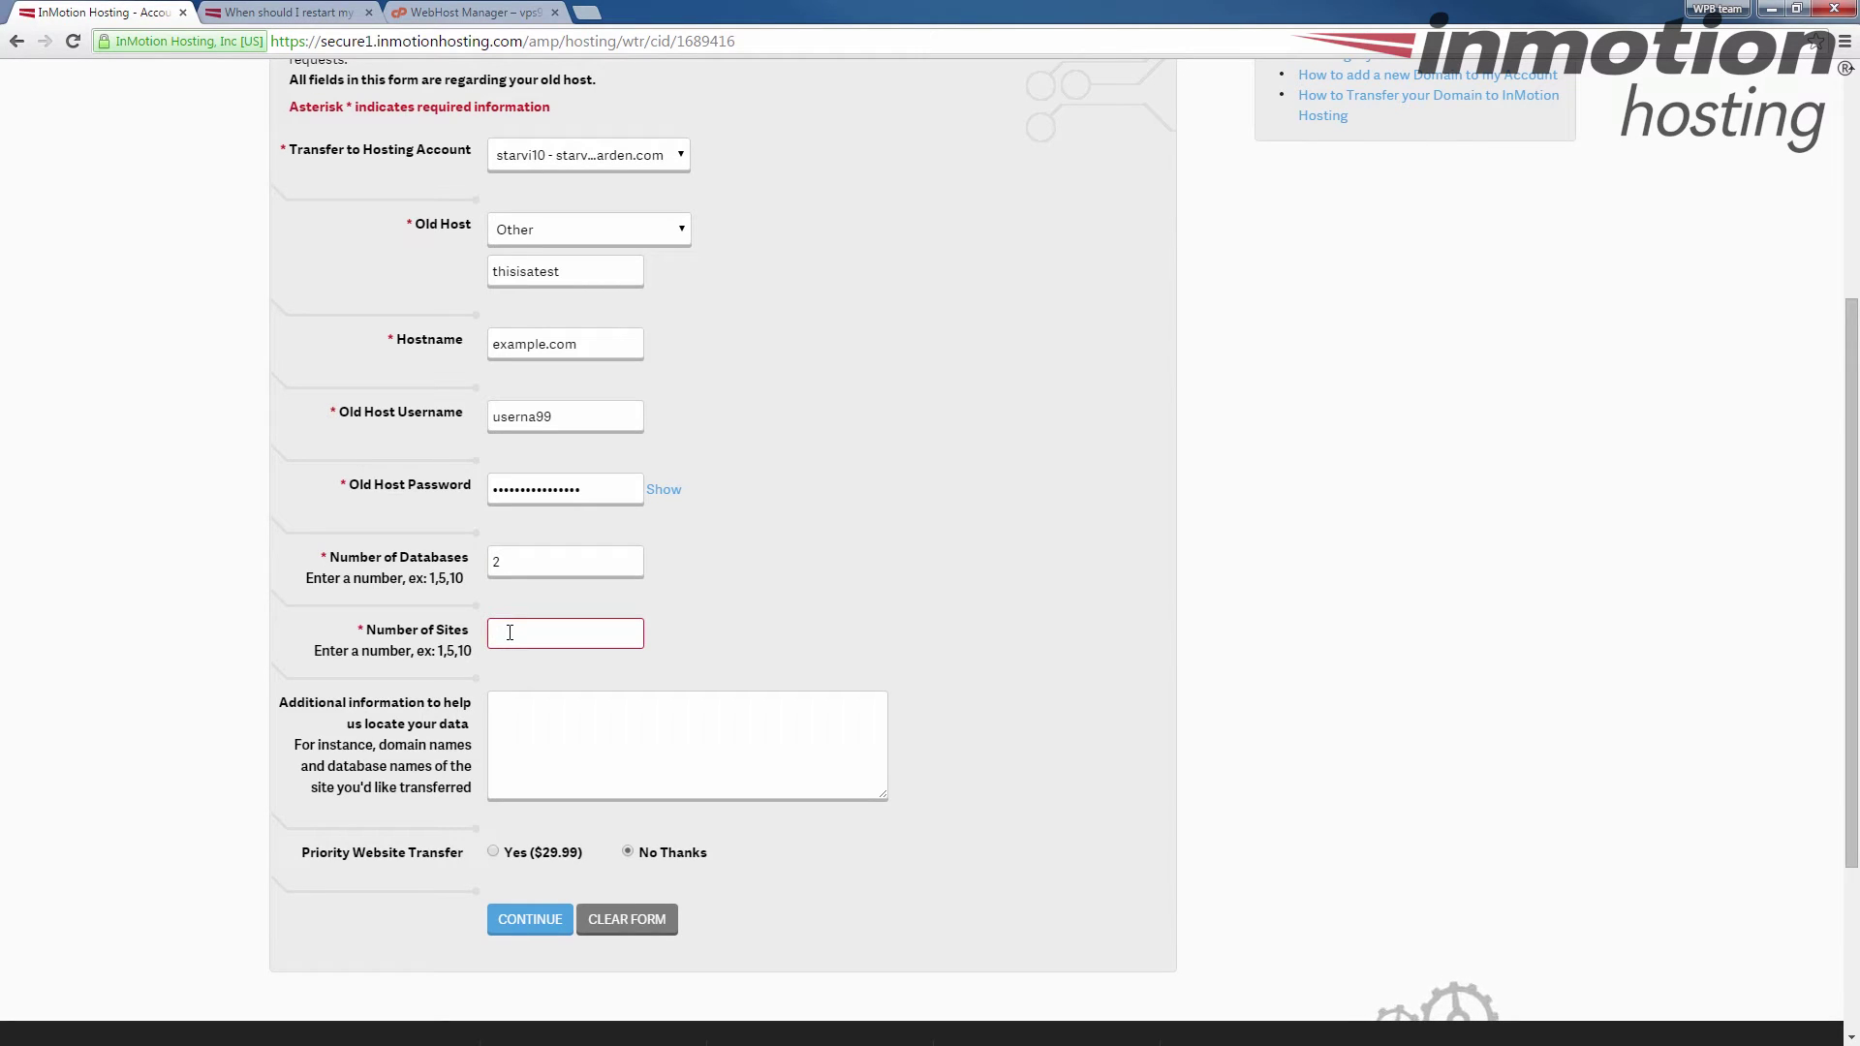
type("2")
Add a 'This is a test!' note signed with a name, and continue to Step 2
left_click(598, 766)
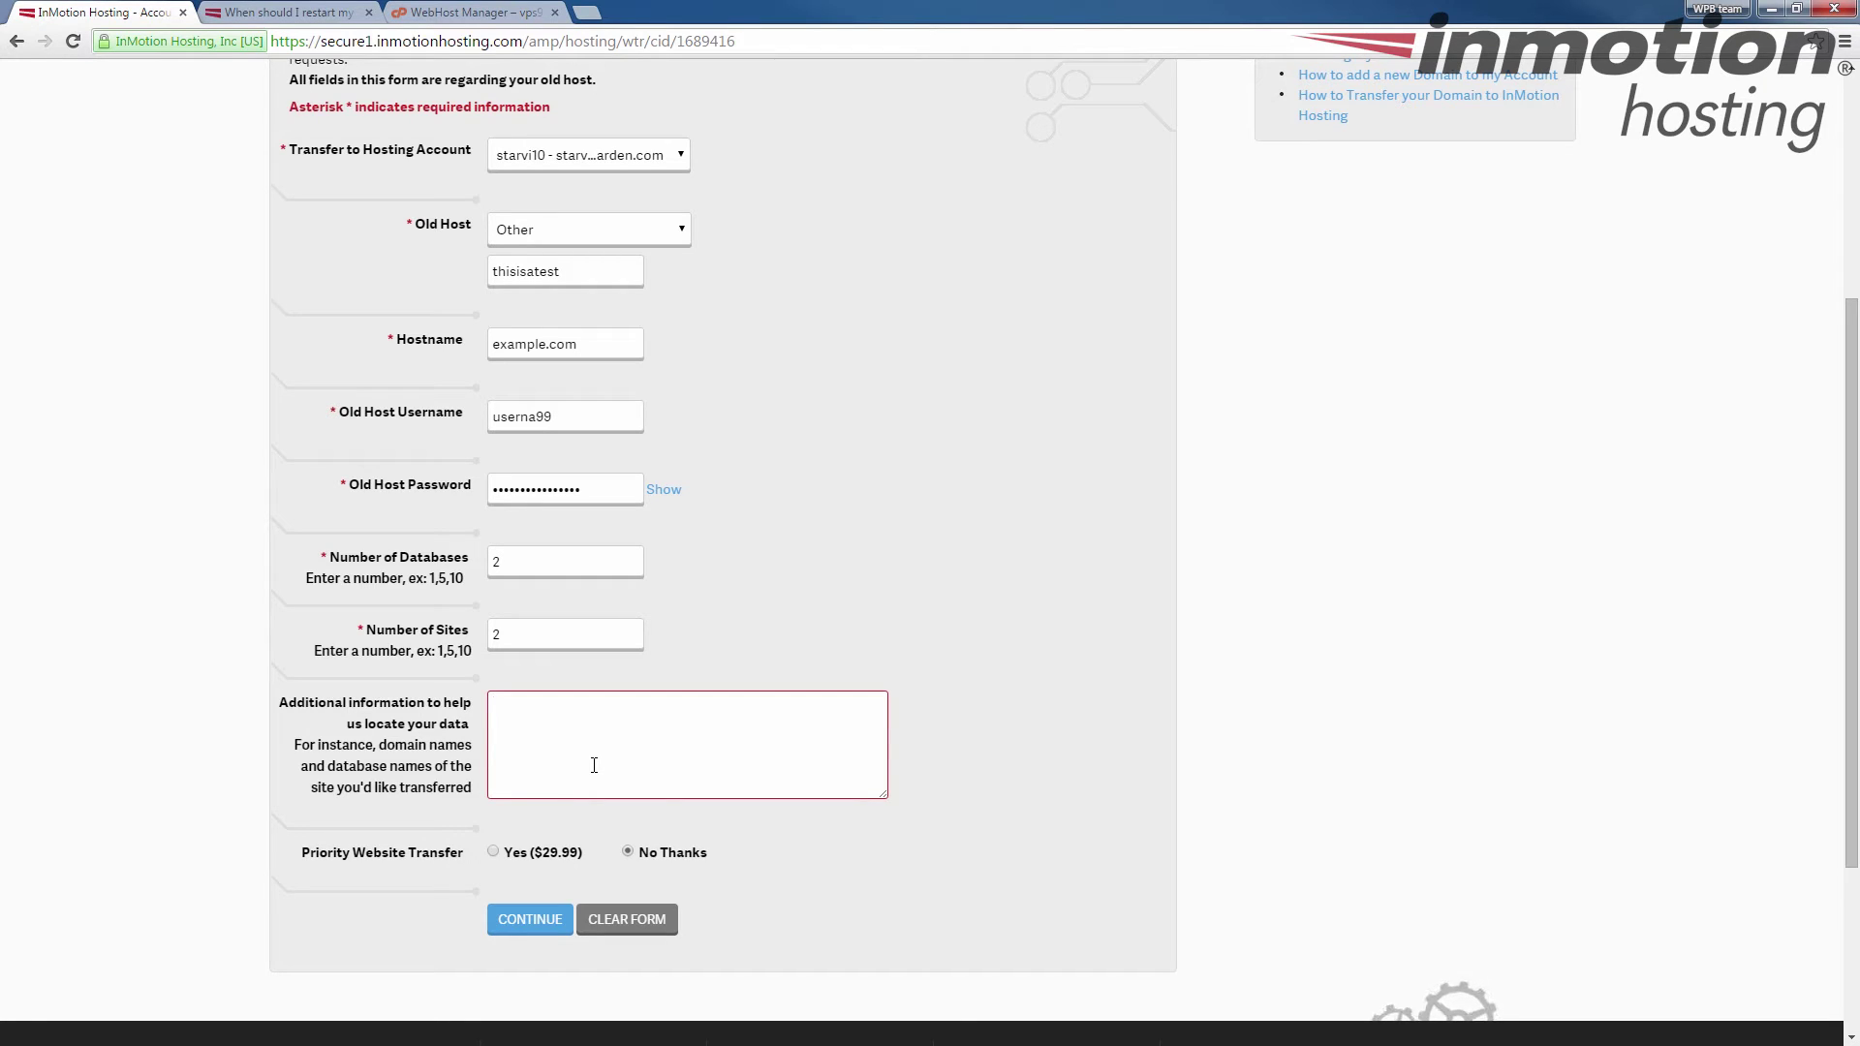
type("This usi")
key("BackSpace")
key("BackSpace")
key("BackSpace")
type("is a test! John-Paul B")
left_click(511, 925)
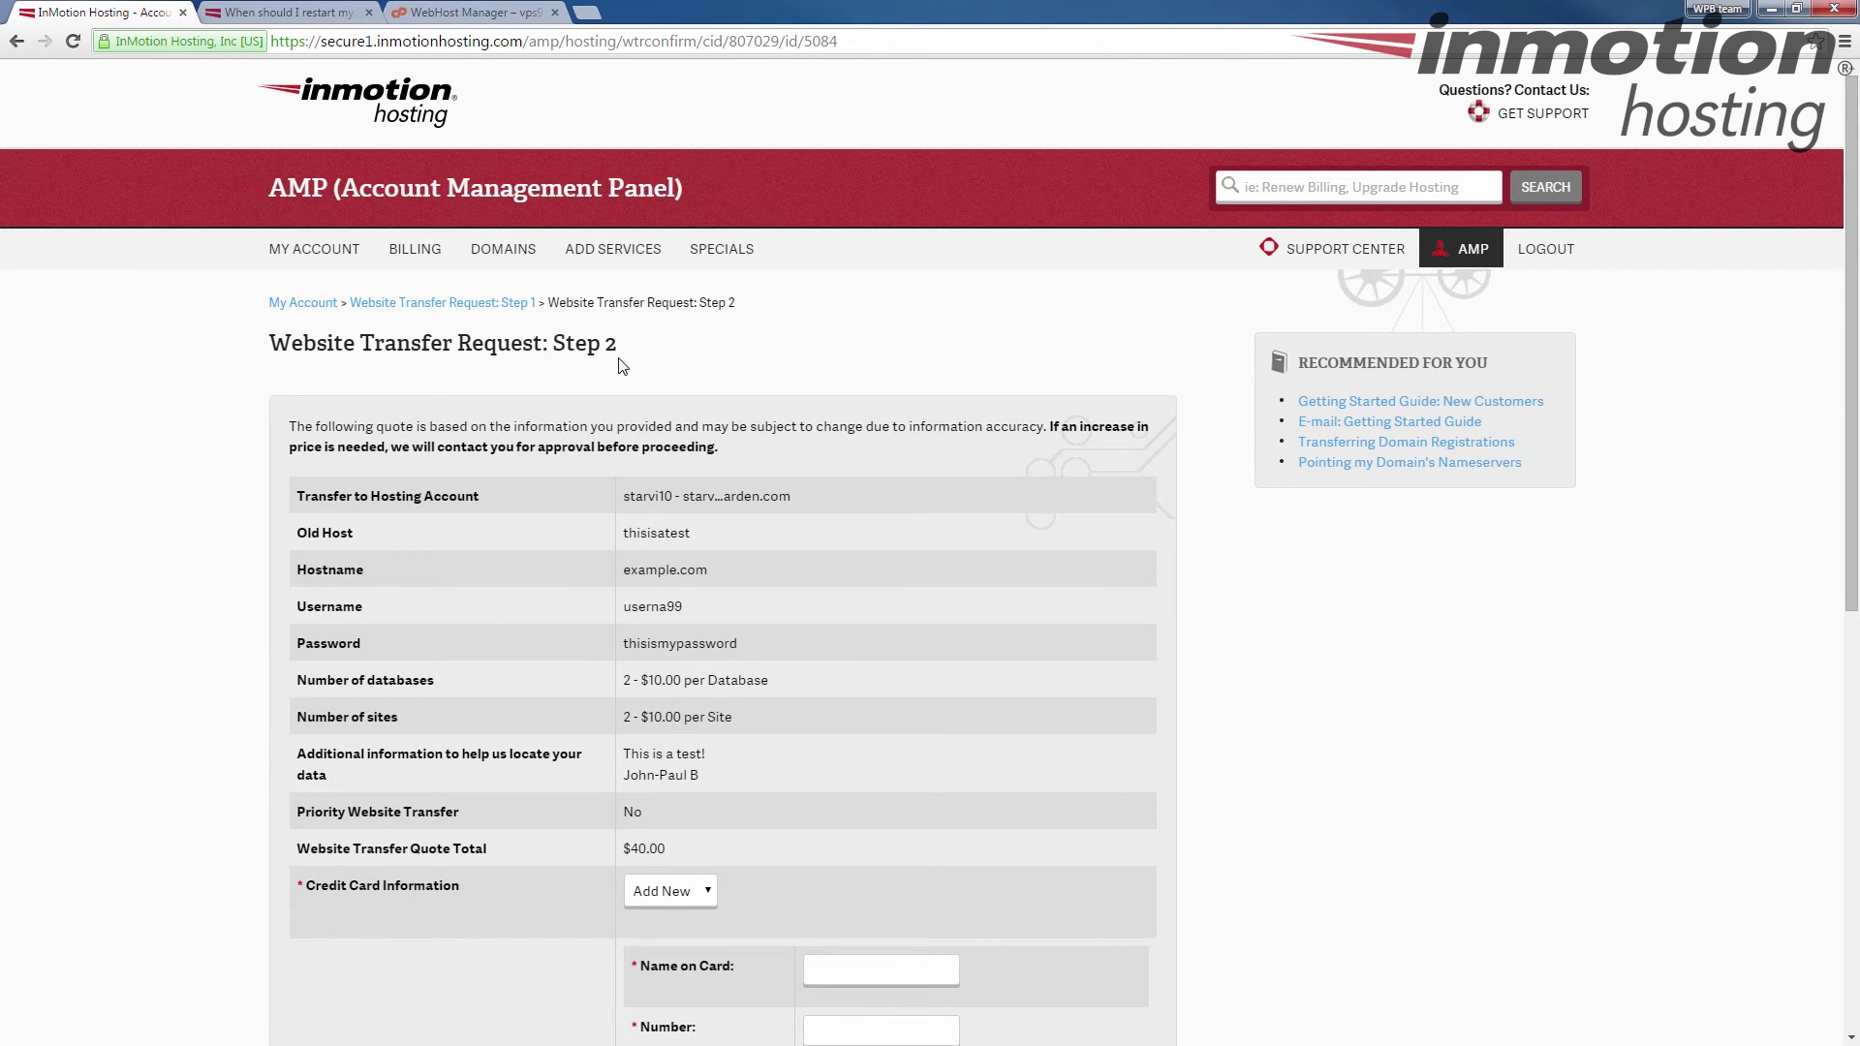
Review the Step 2 quote, keep Add New as the credit card, and agree to the $40.00 charge
scroll(628, 245, "down", 4)
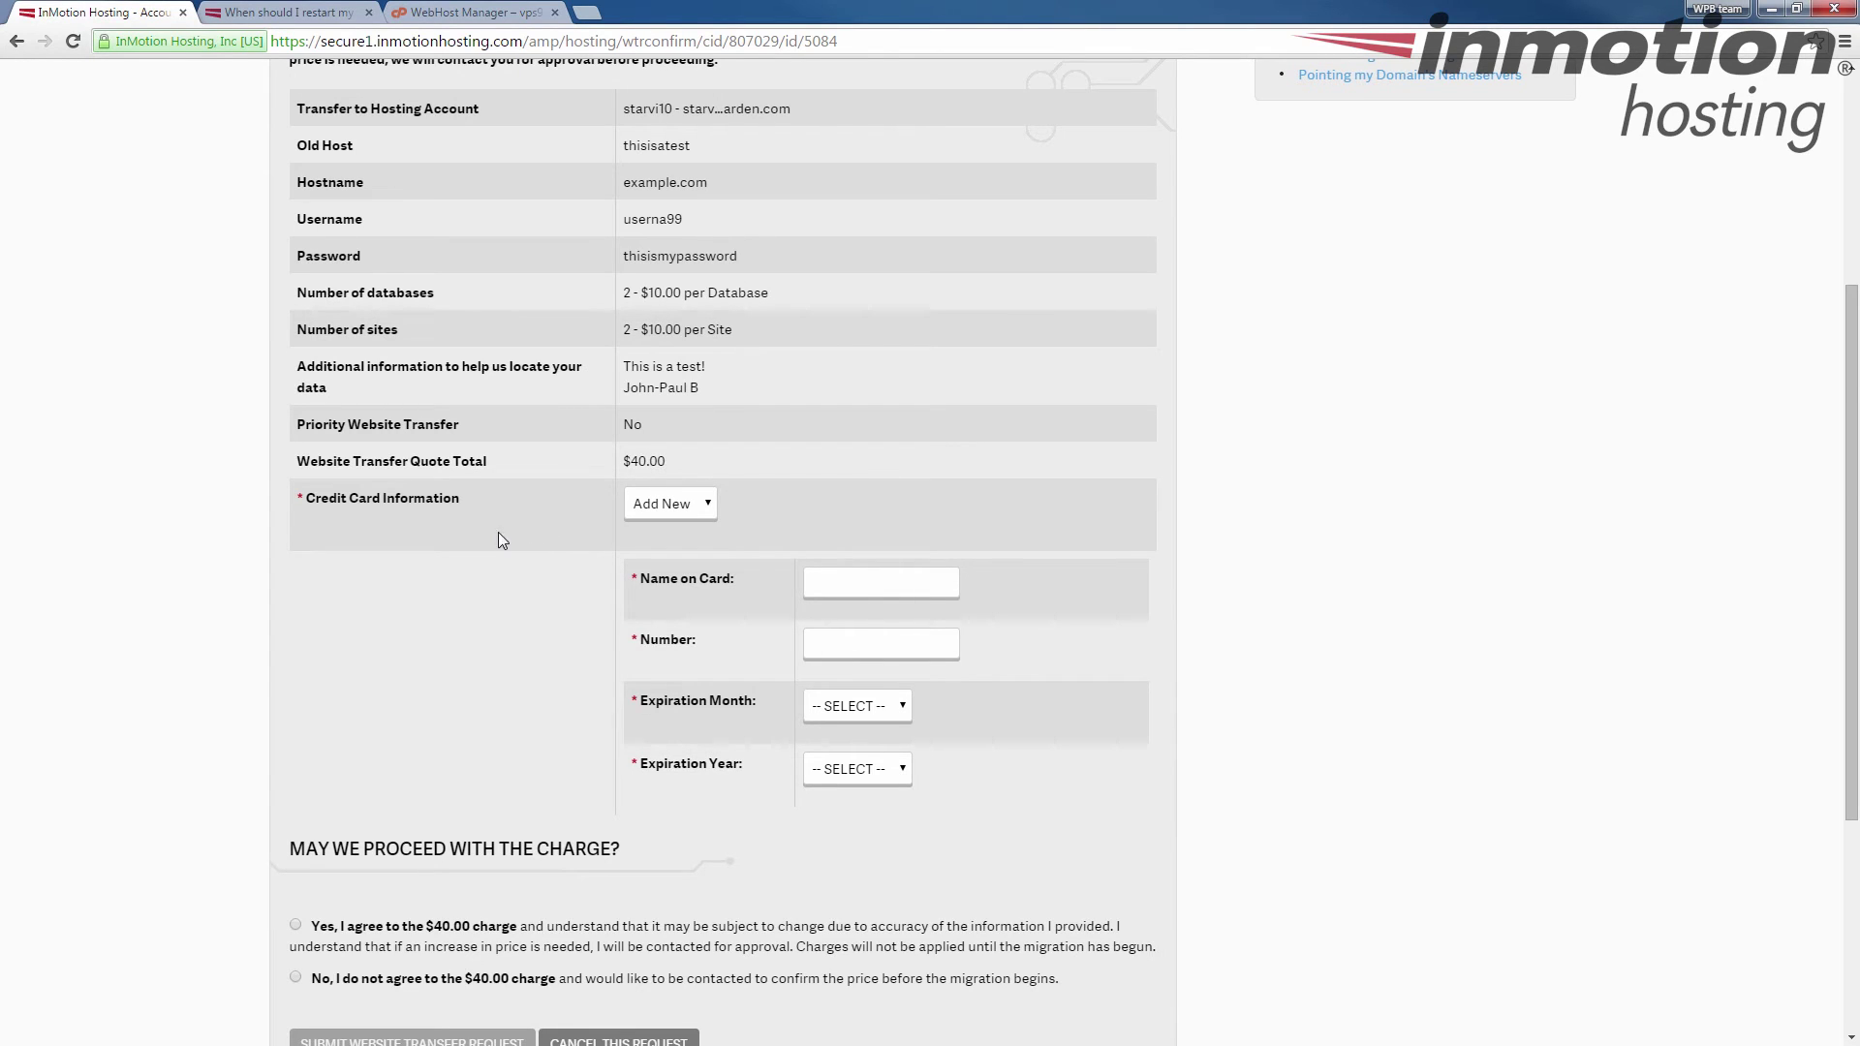
scroll(500, 528, "down", 4)
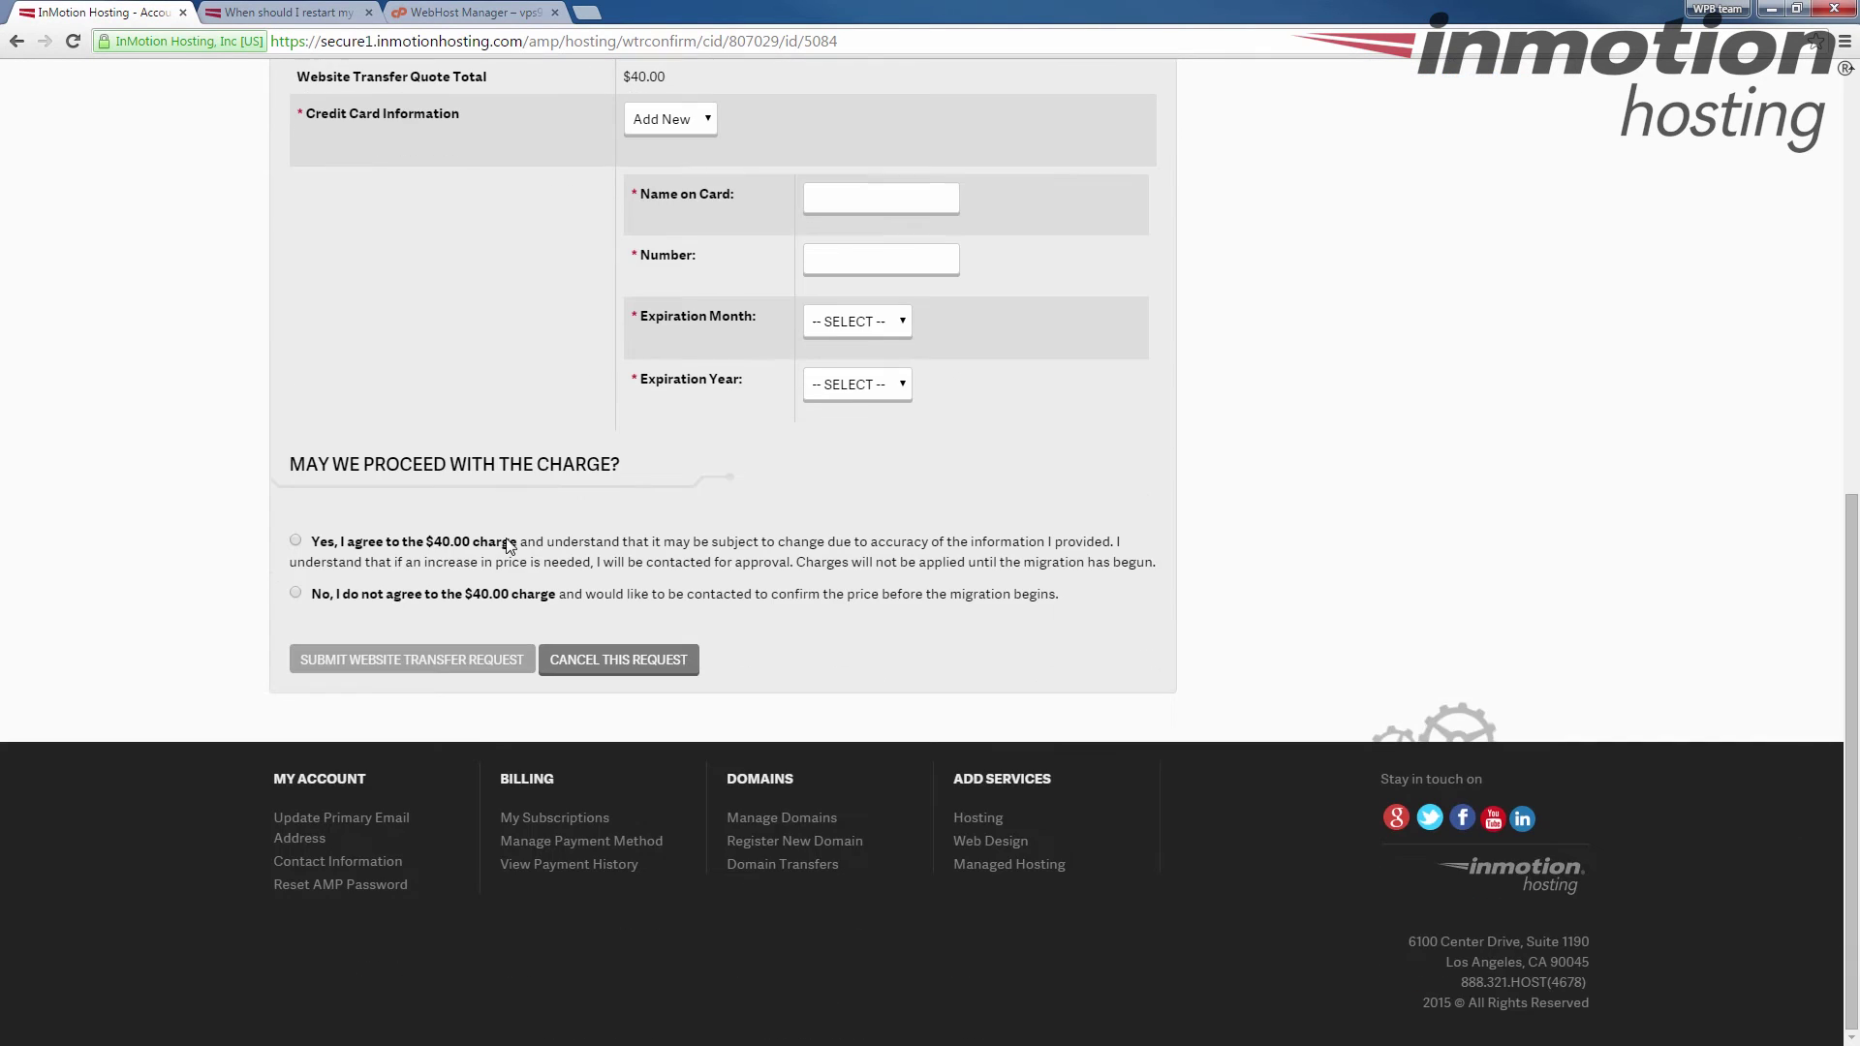
left_click(668, 119)
left_click(674, 154)
left_click(295, 540)
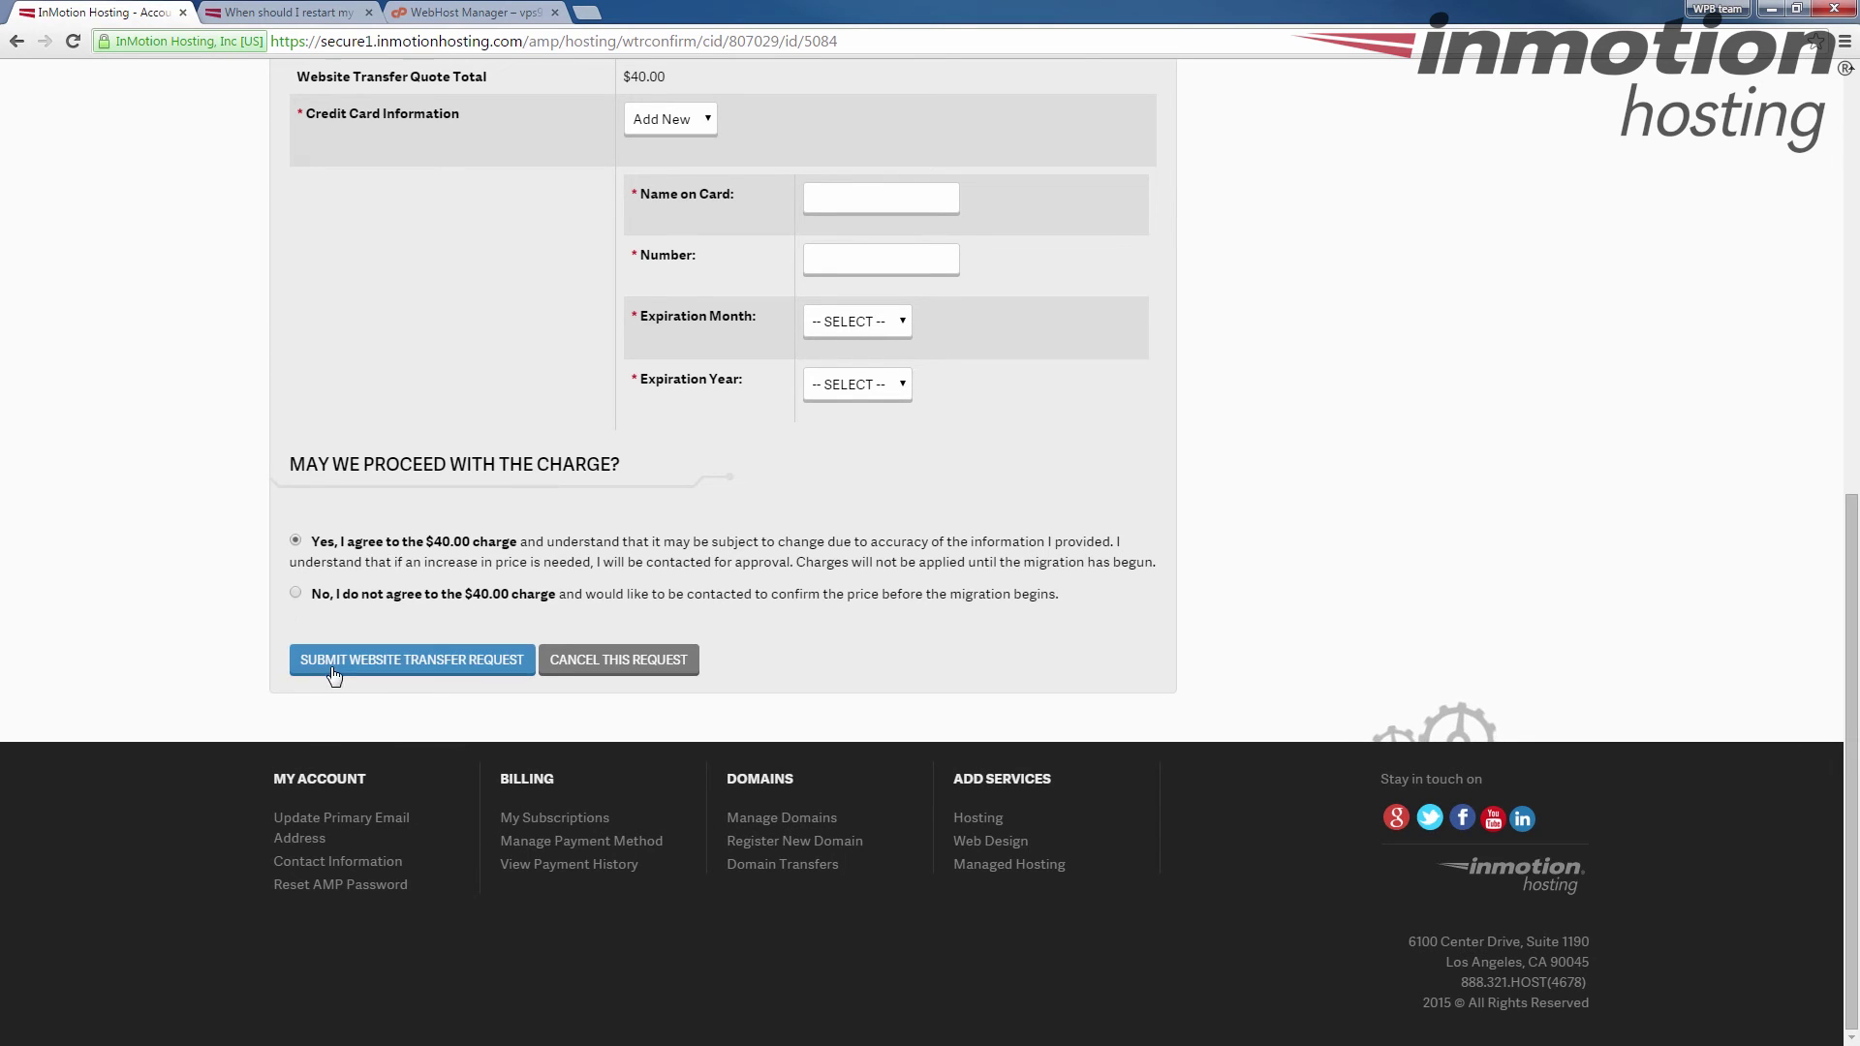
Submit the website transfer request and scroll through the resulting page
left_click(424, 666)
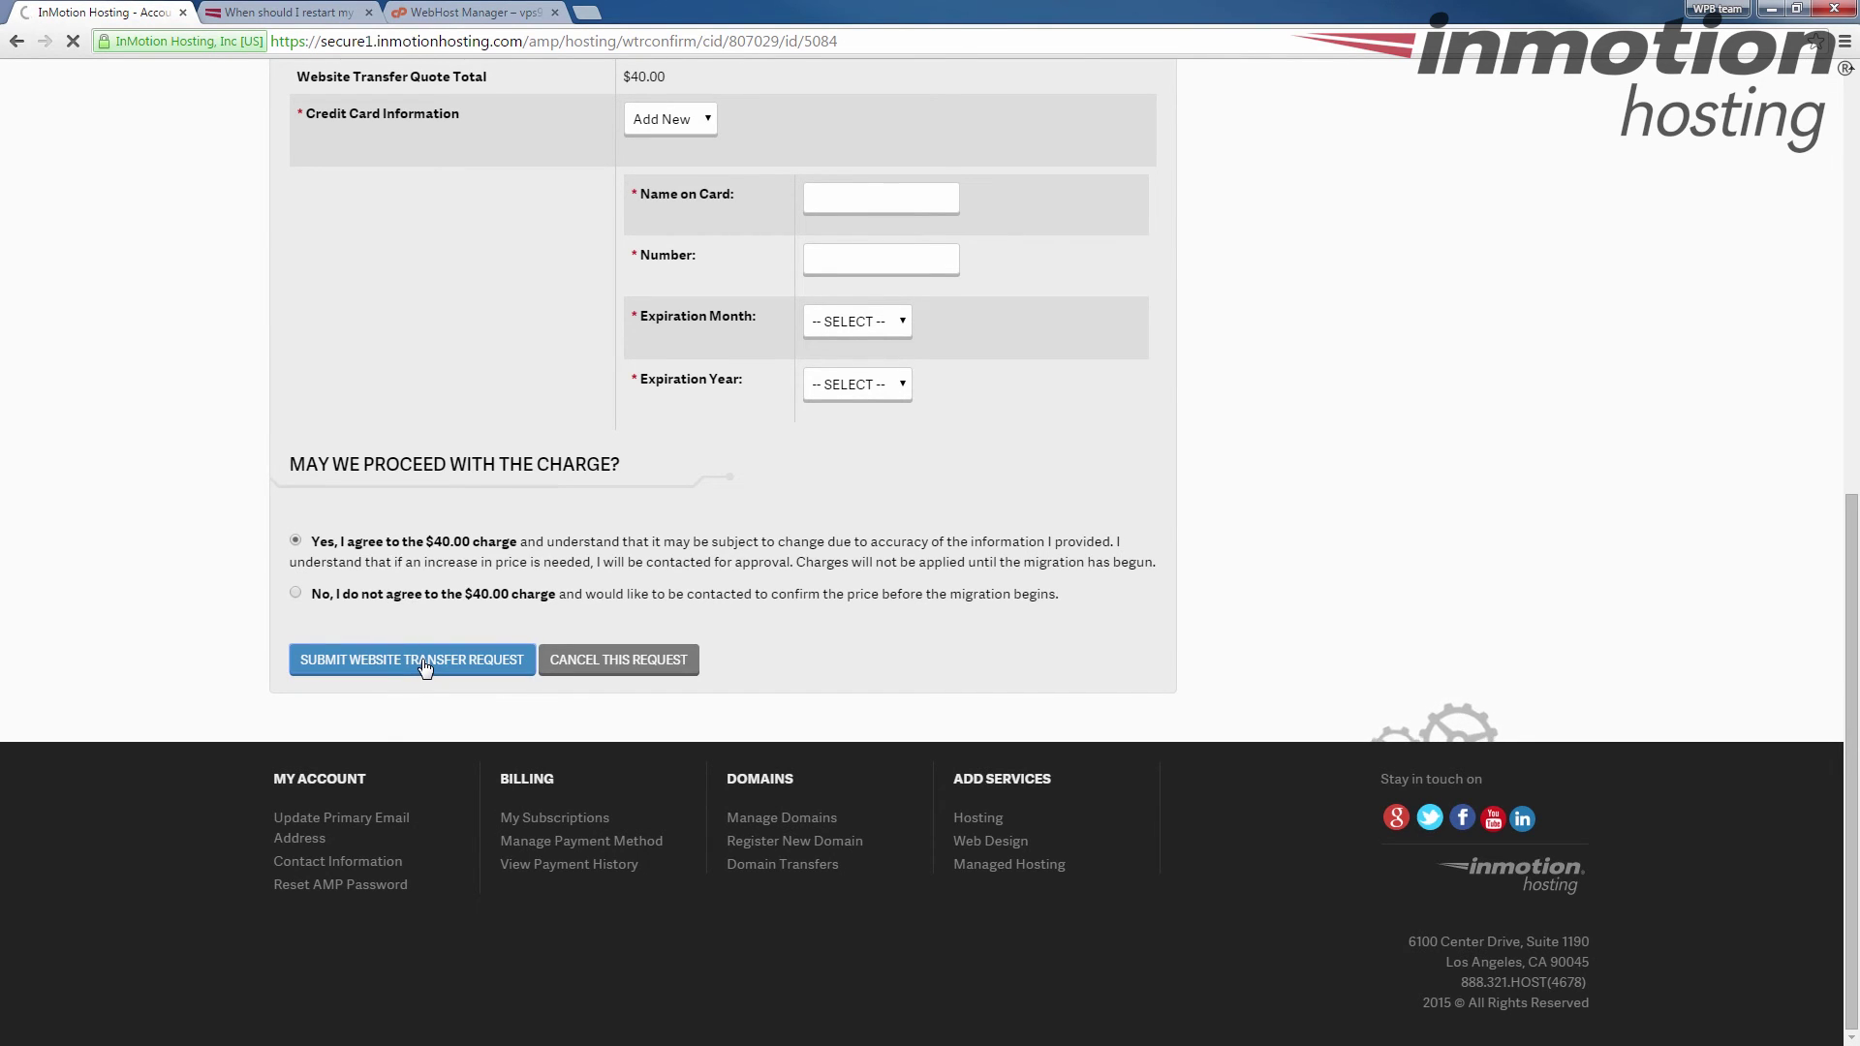
scroll(435, 597, "down", 5)
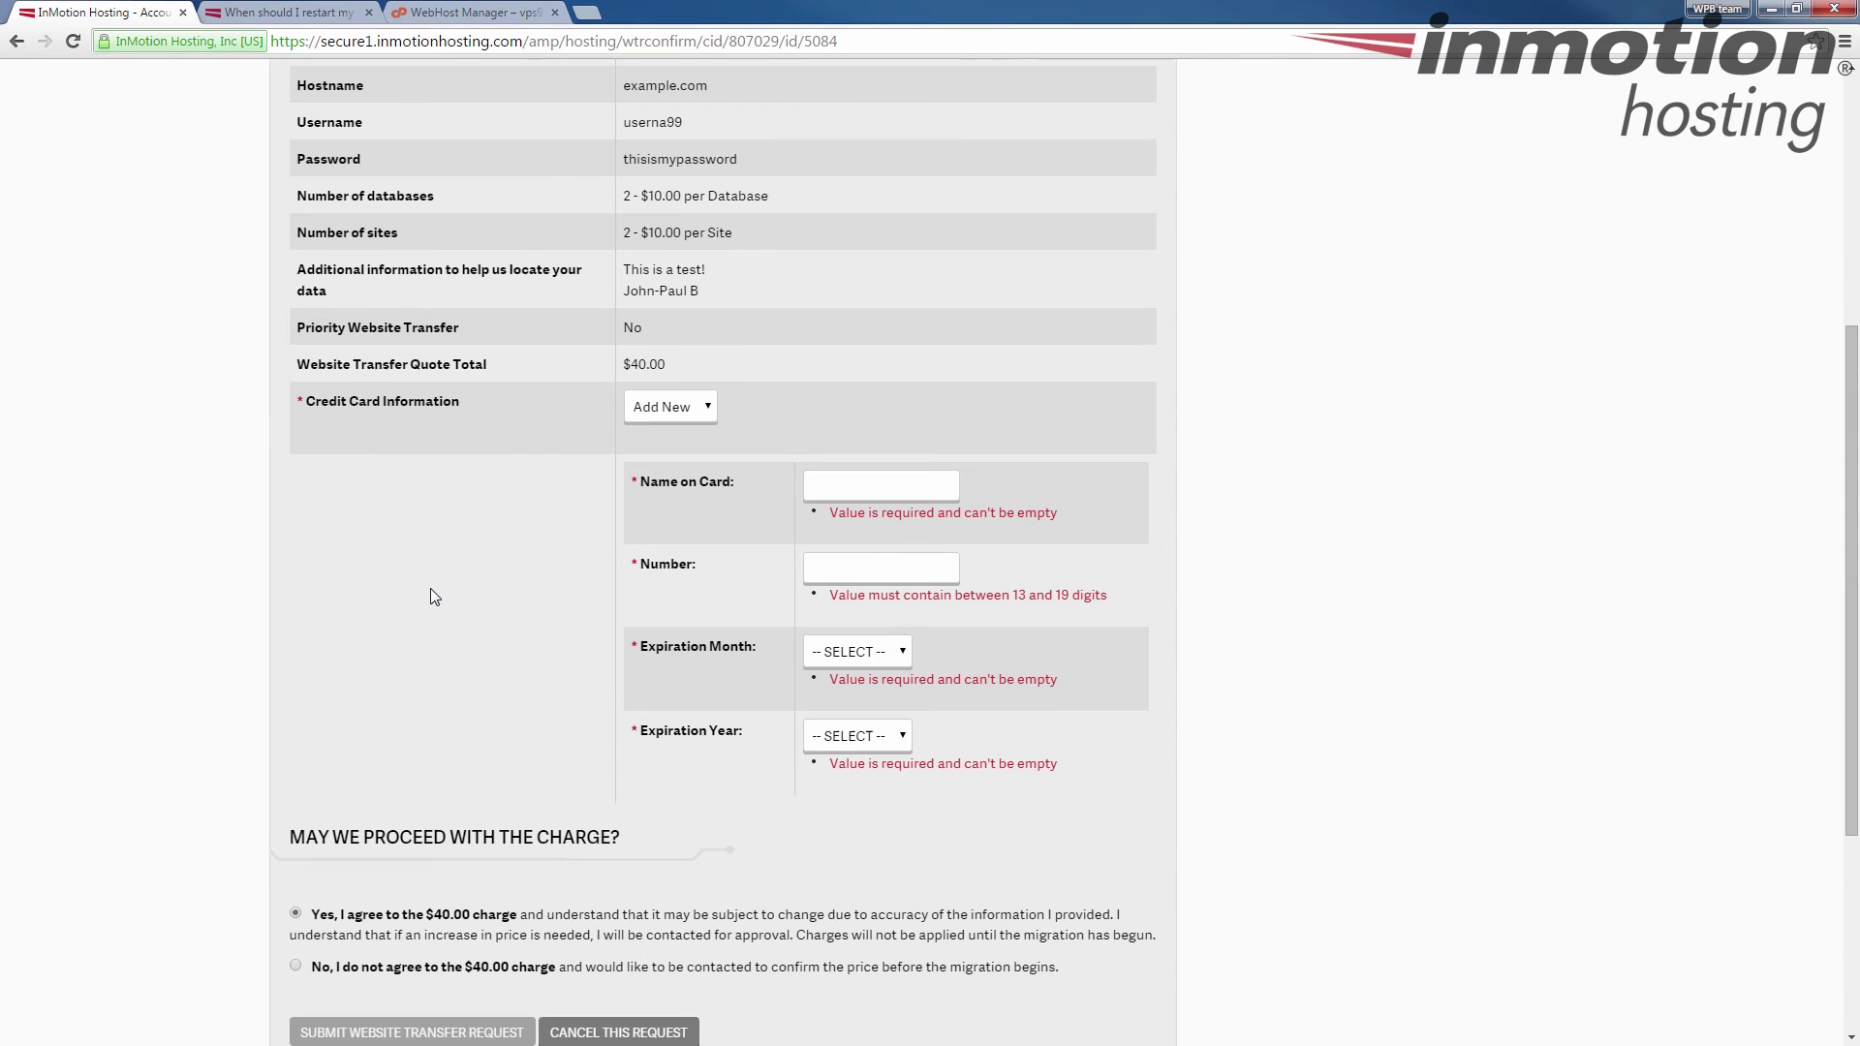
scroll(602, 594, "down", 4)
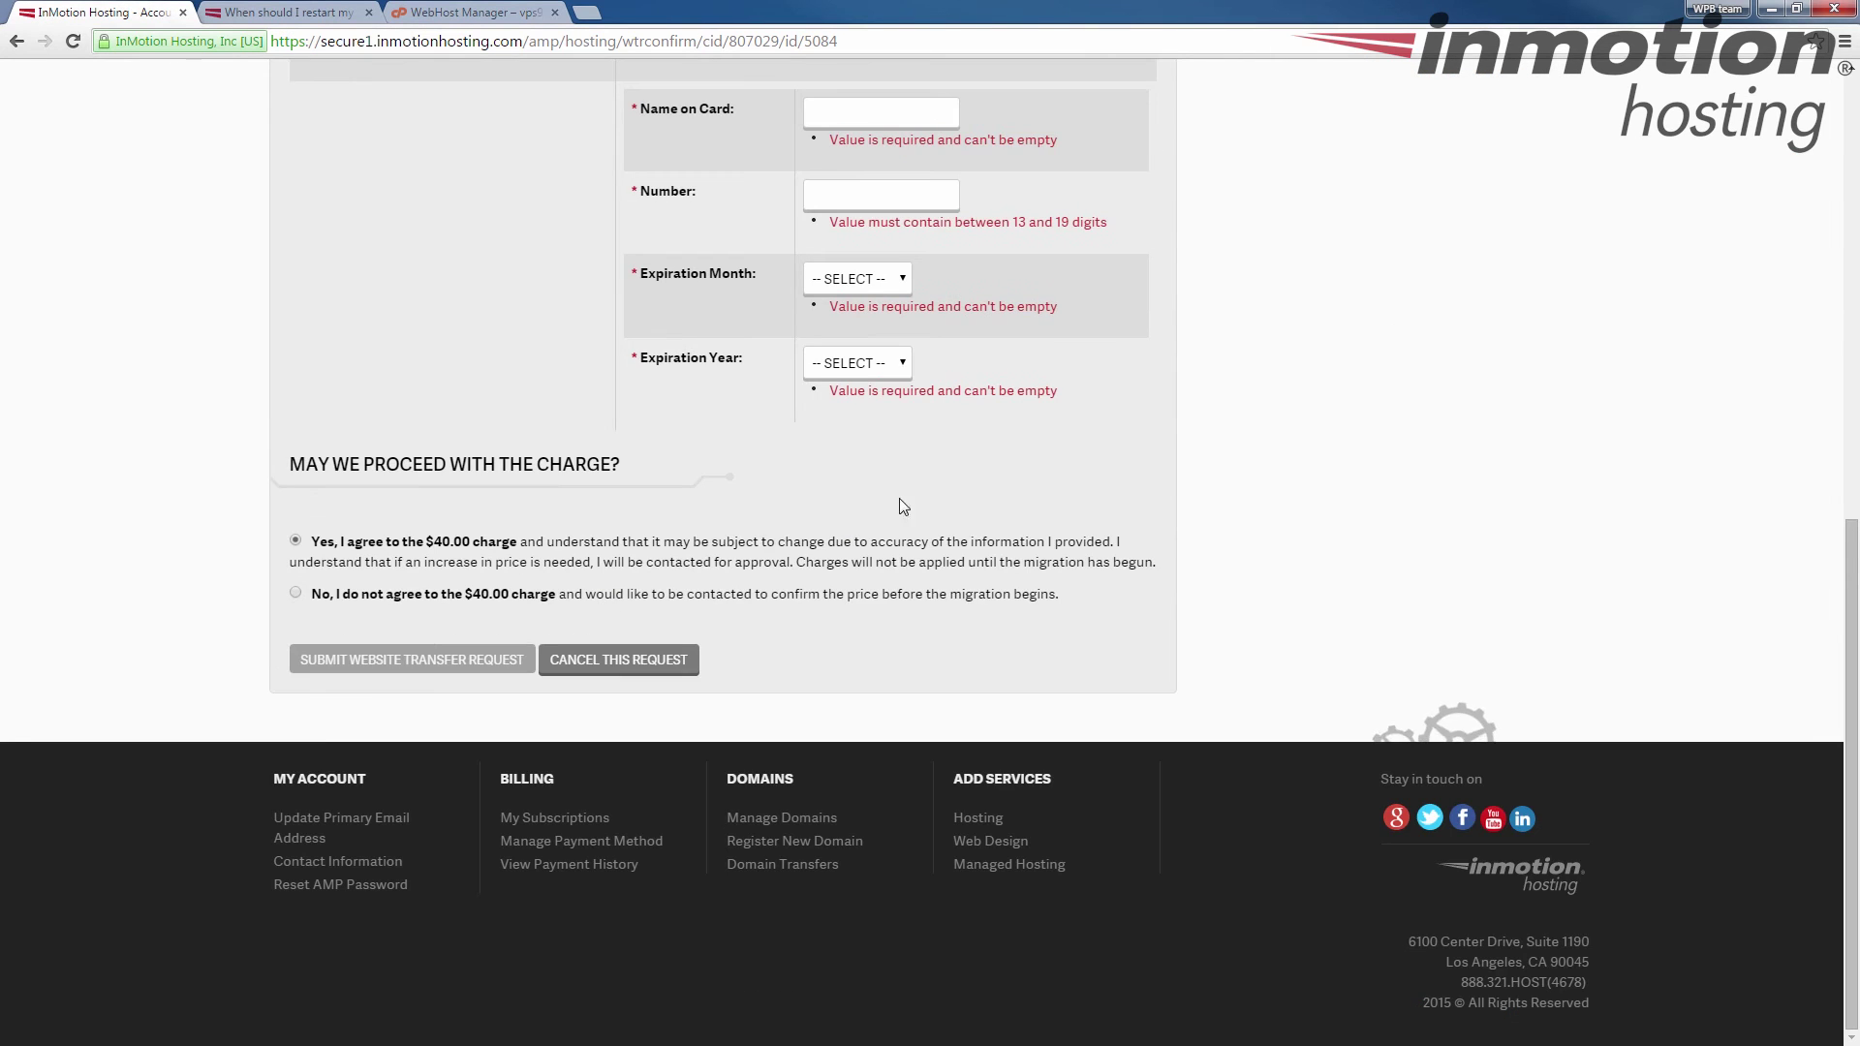
scroll(899, 498, "up", 7)
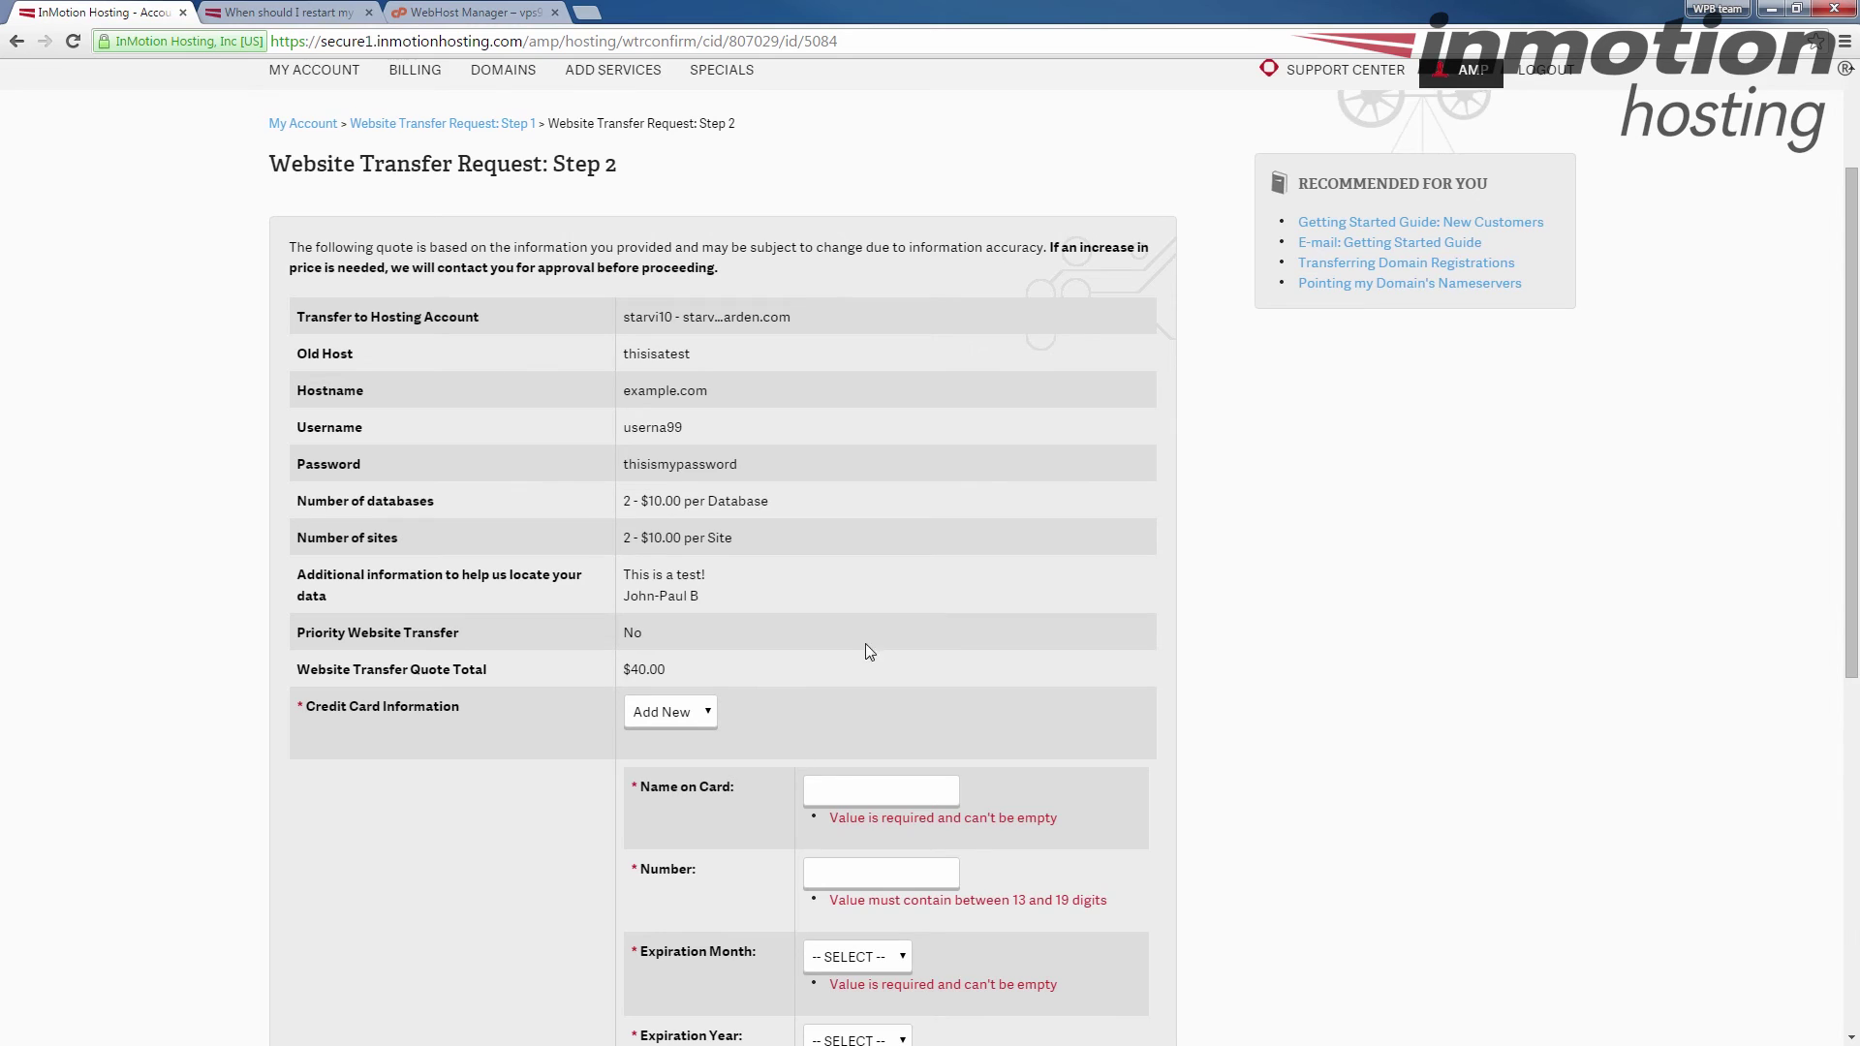
scroll(891, 572, "down", 5)
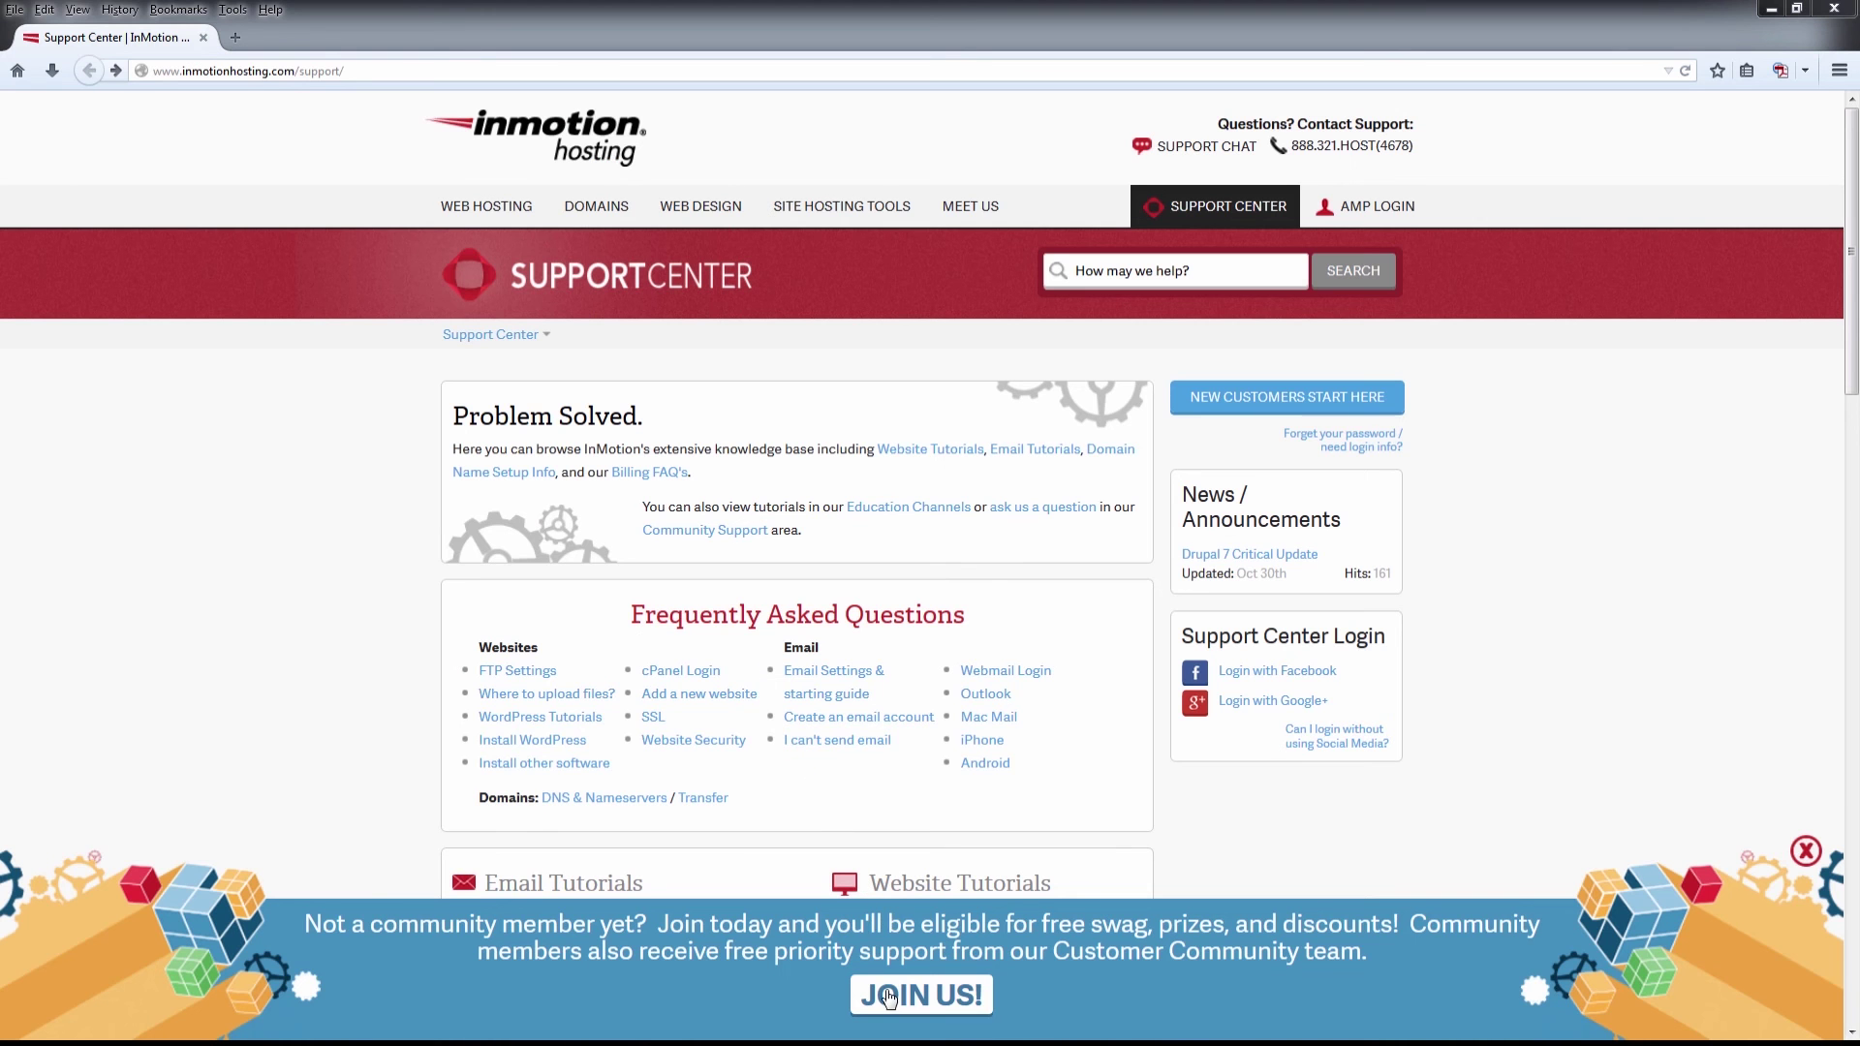
Go to the Support Center's Join the Community page
left_click(889, 1002)
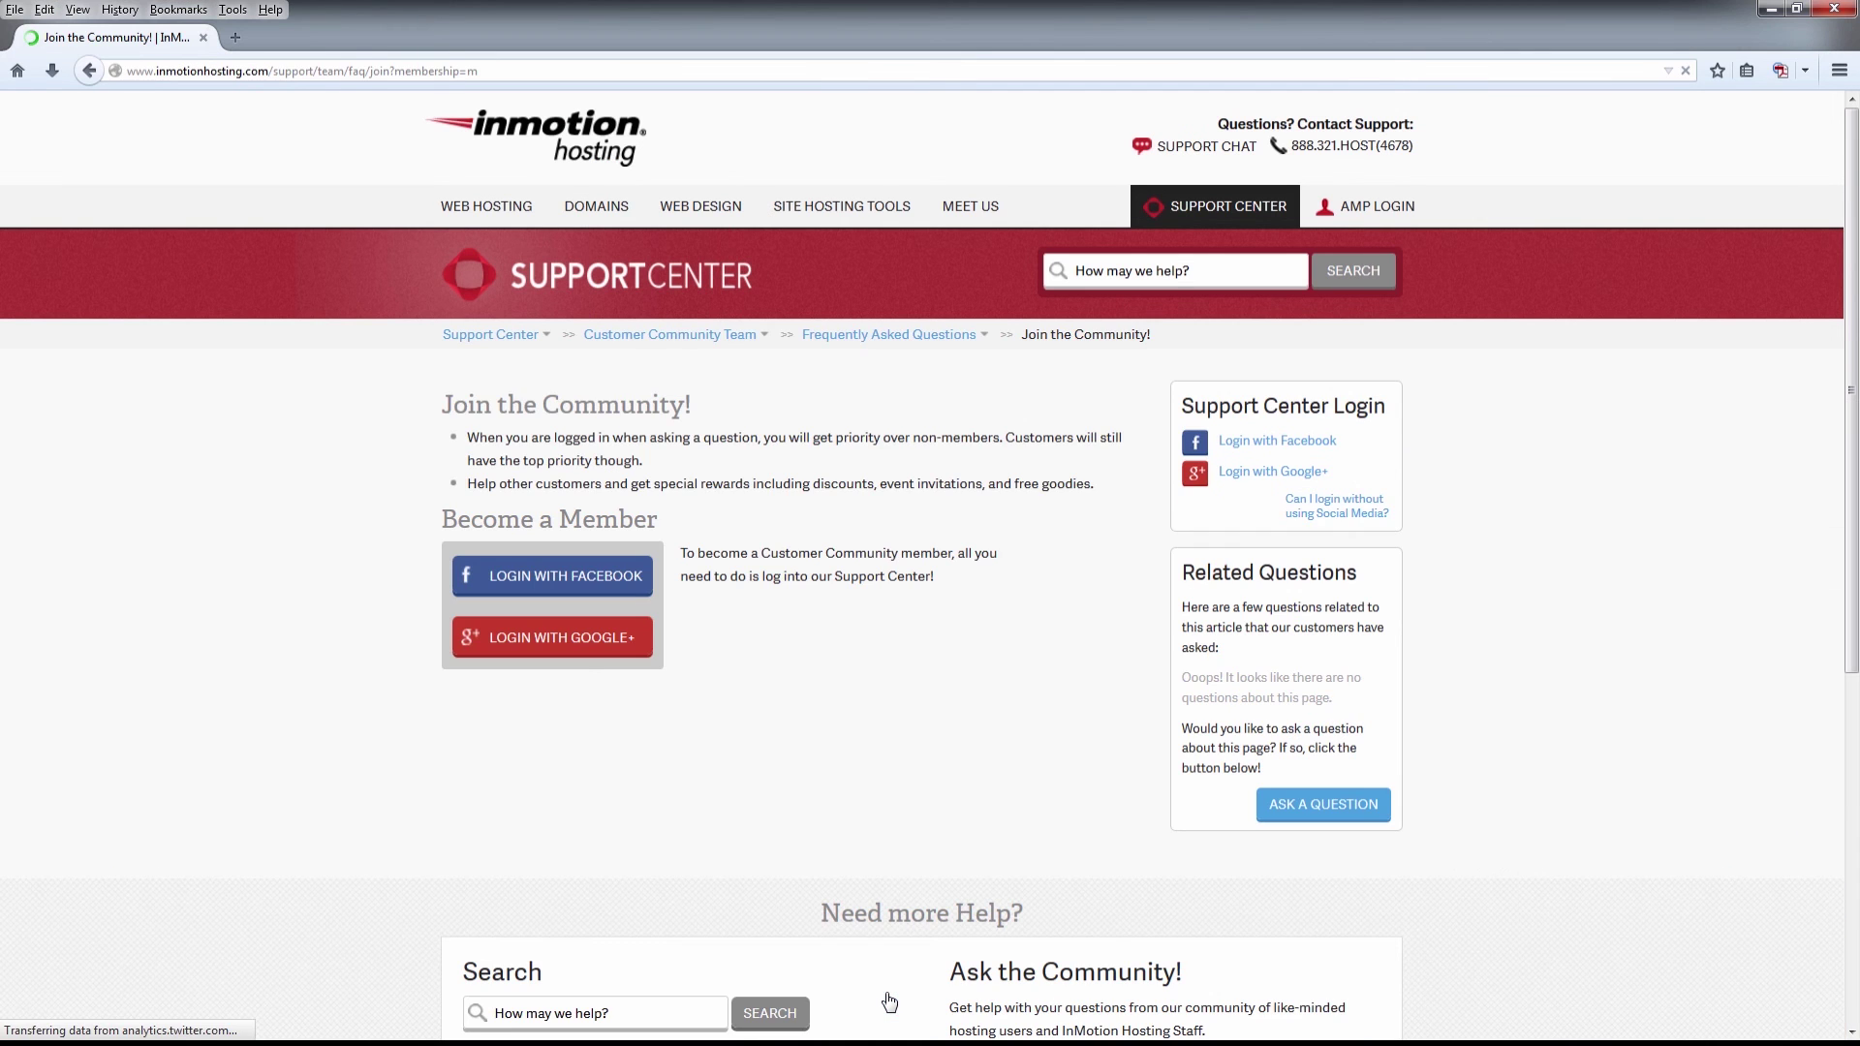